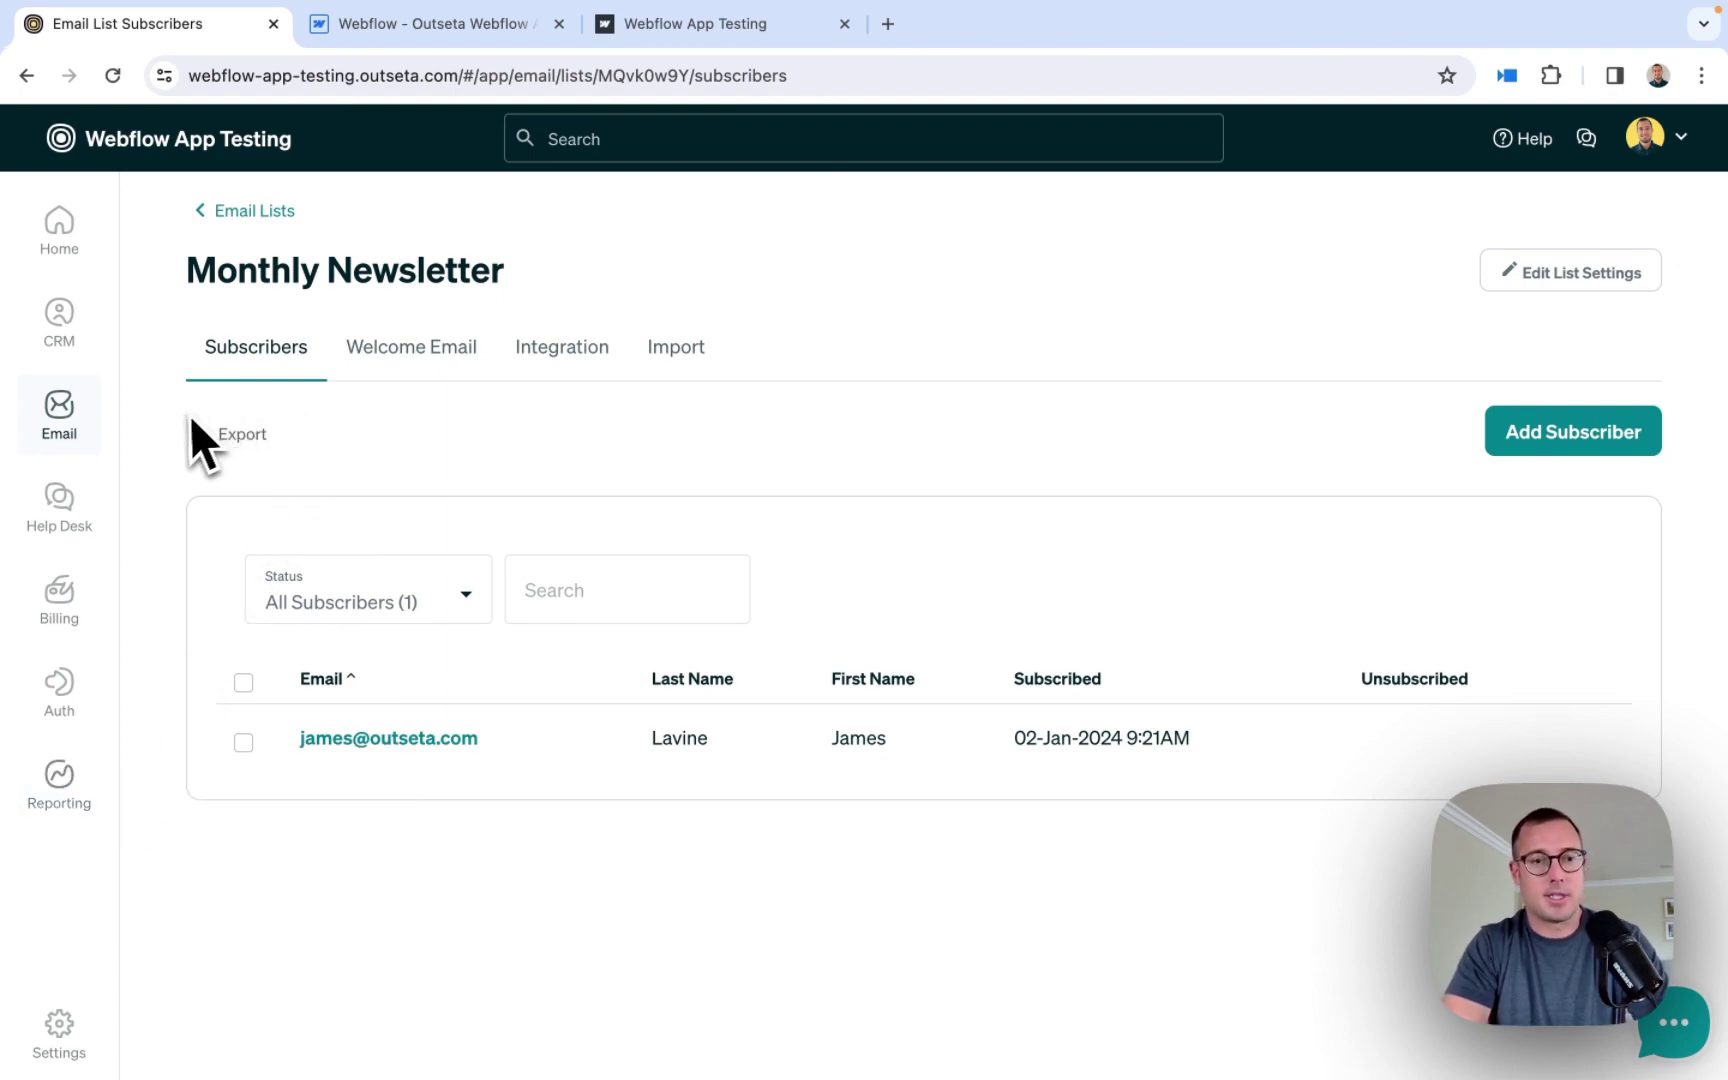
- Launch the Outseta app in the Webflow Designer, position its window right, and select the form's Email label
{"action": "mouse_move", "coordinate": [122, 456]}
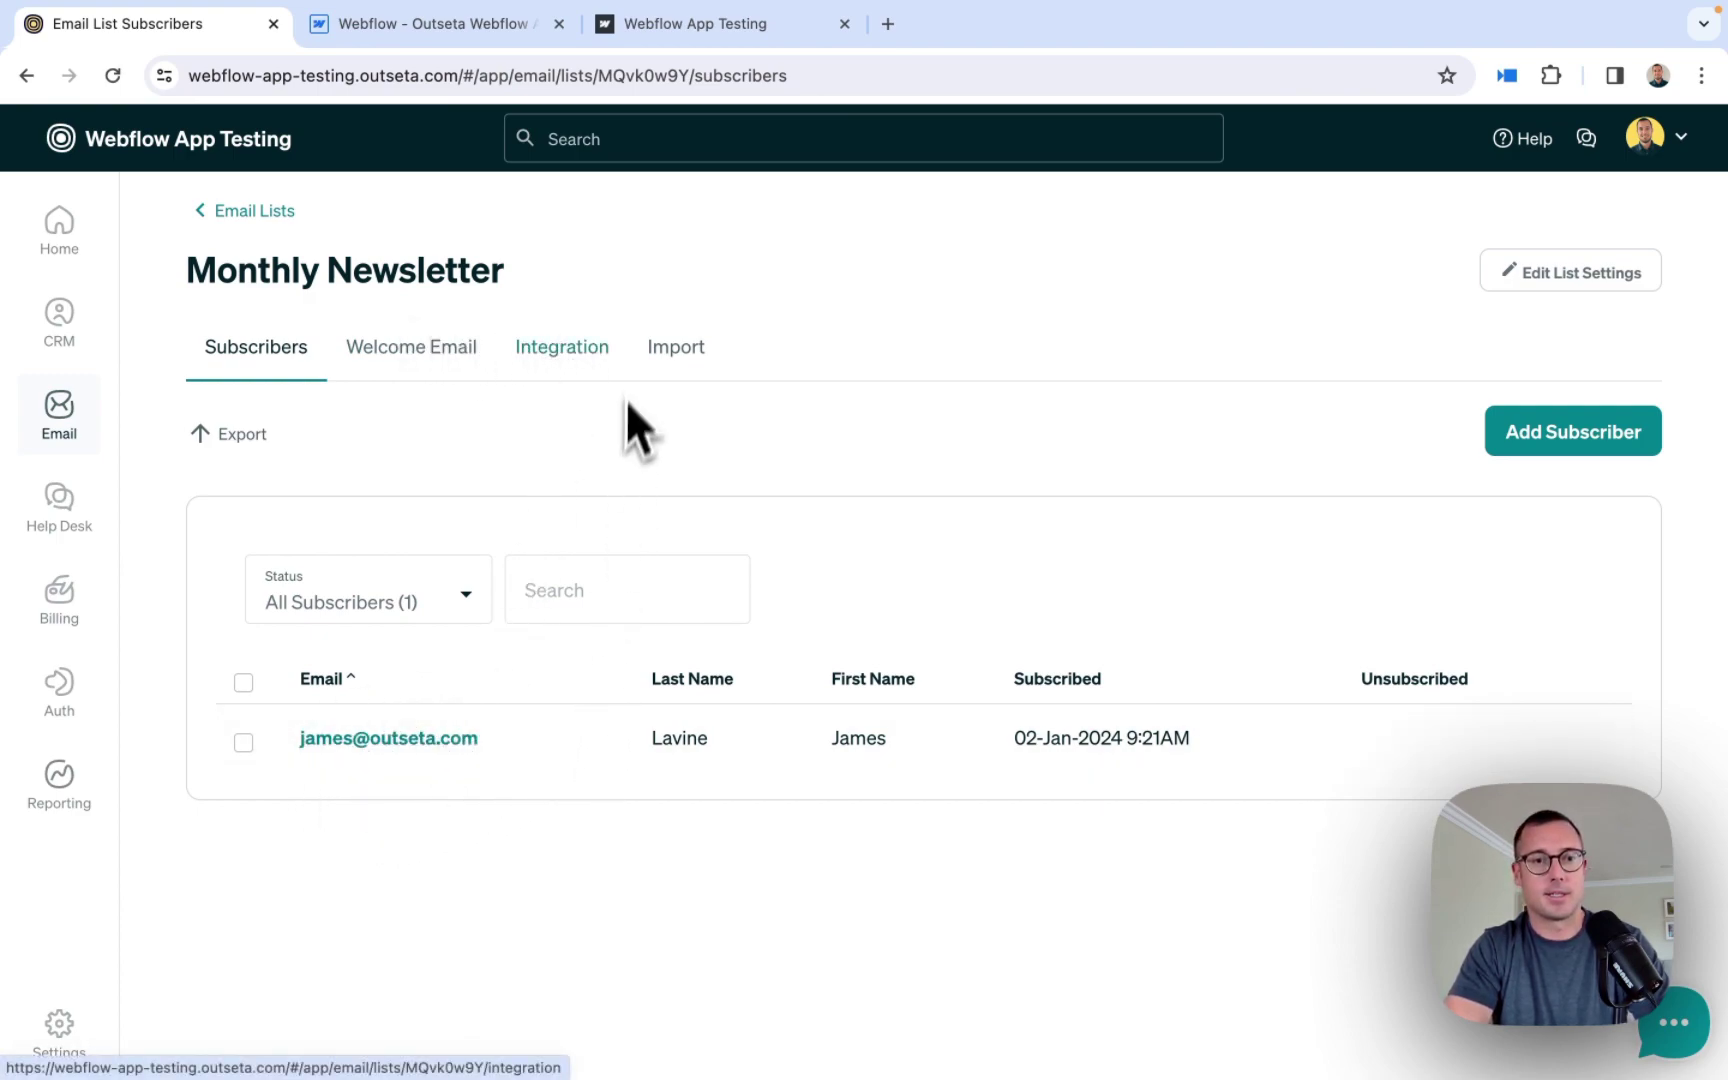
{"action": "left_click", "coordinate": [440, 40]}
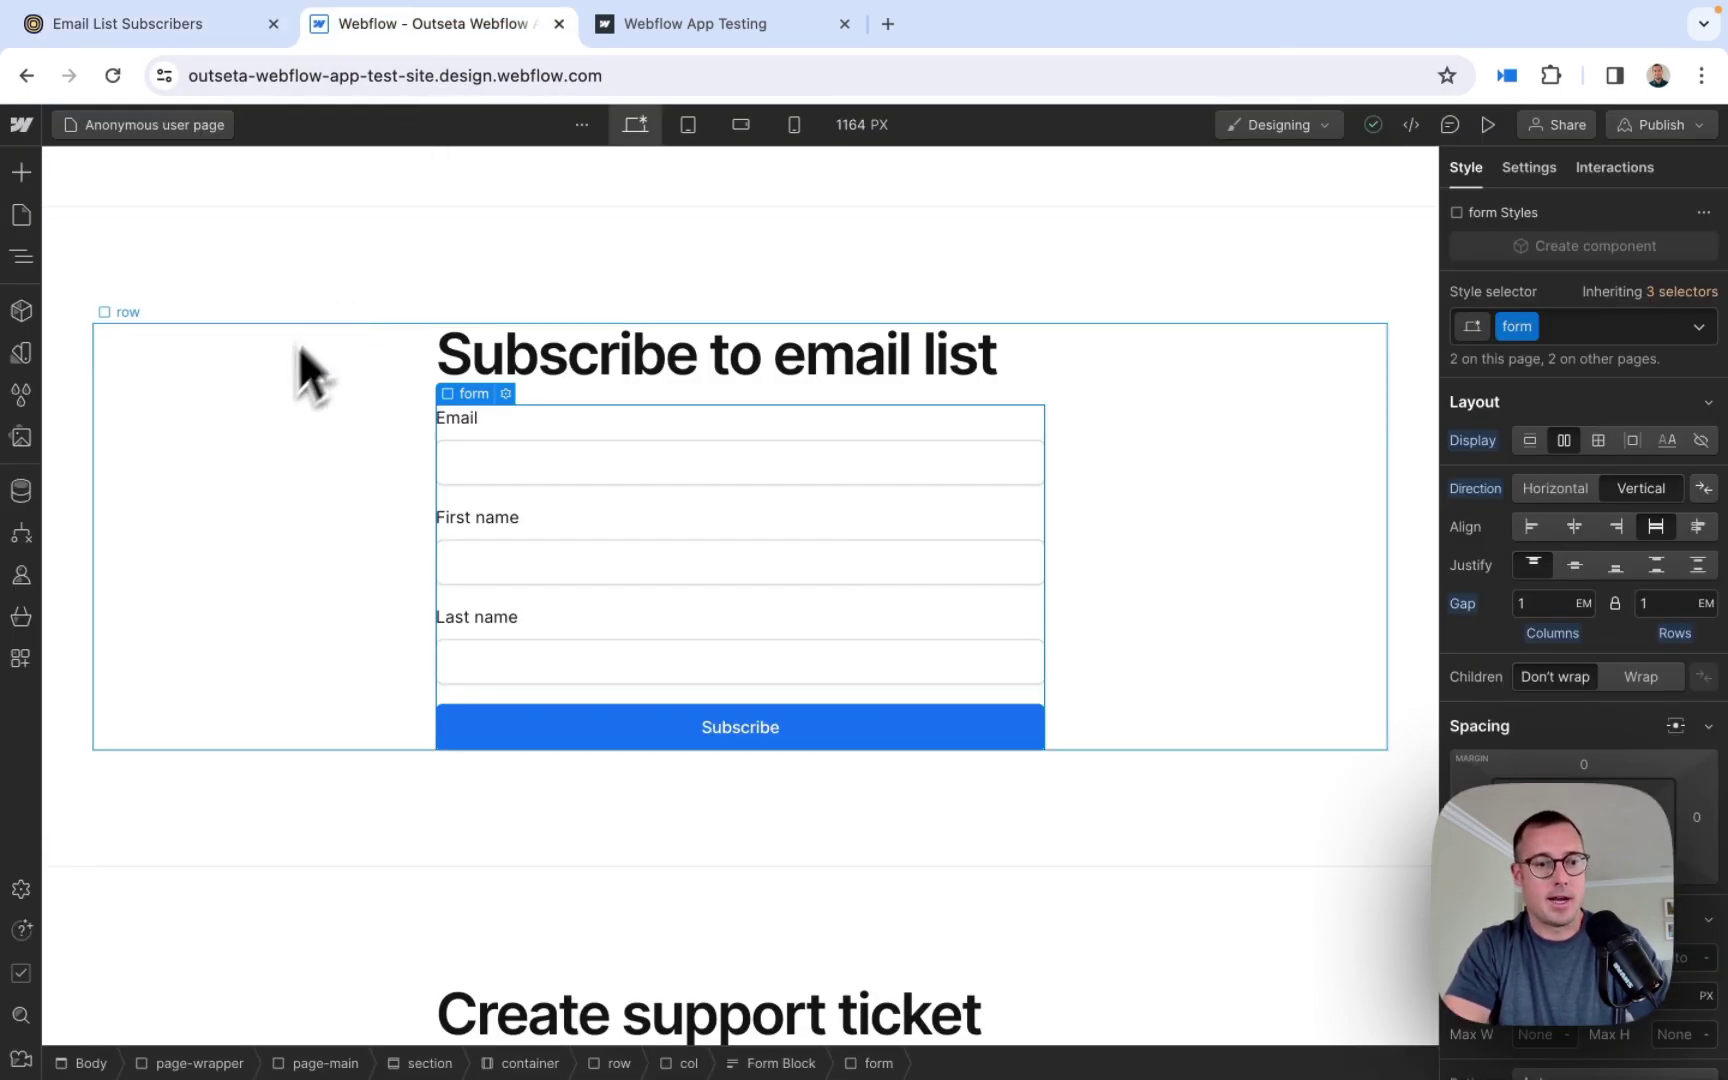
{"action": "left_click", "coordinate": [20, 660]}
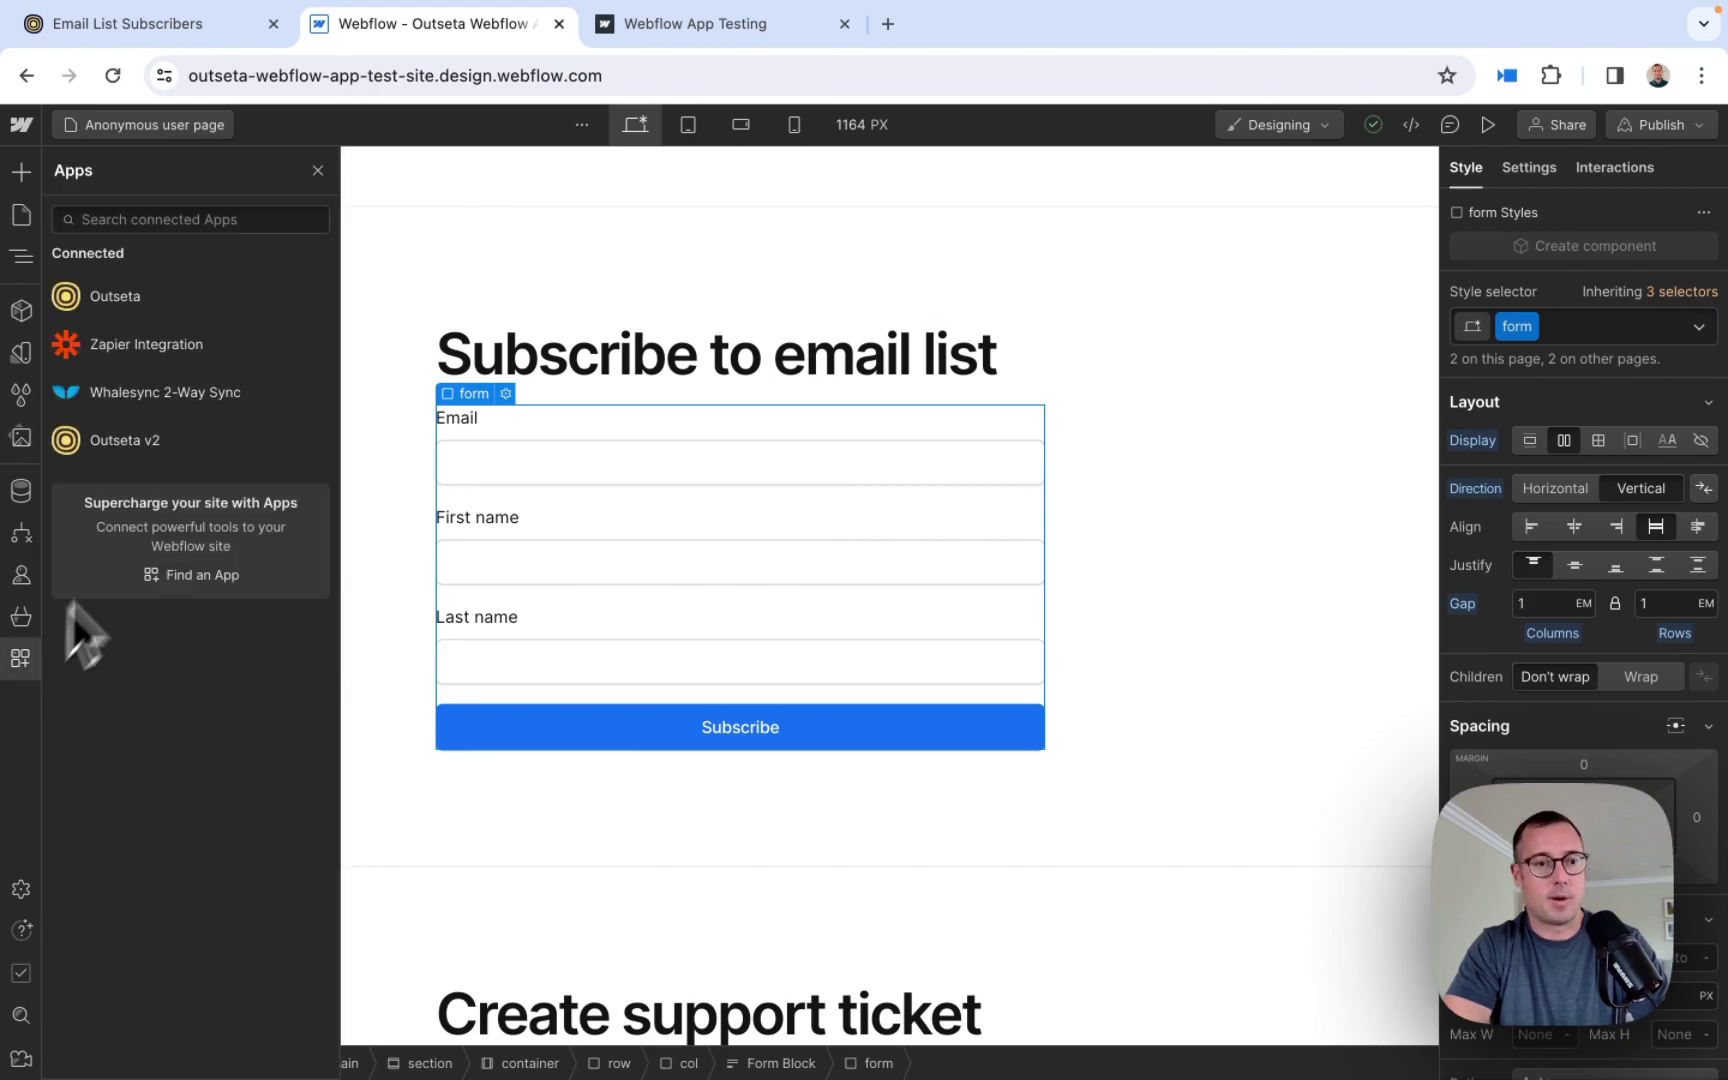
{"action": "left_click", "coordinate": [138, 300]}
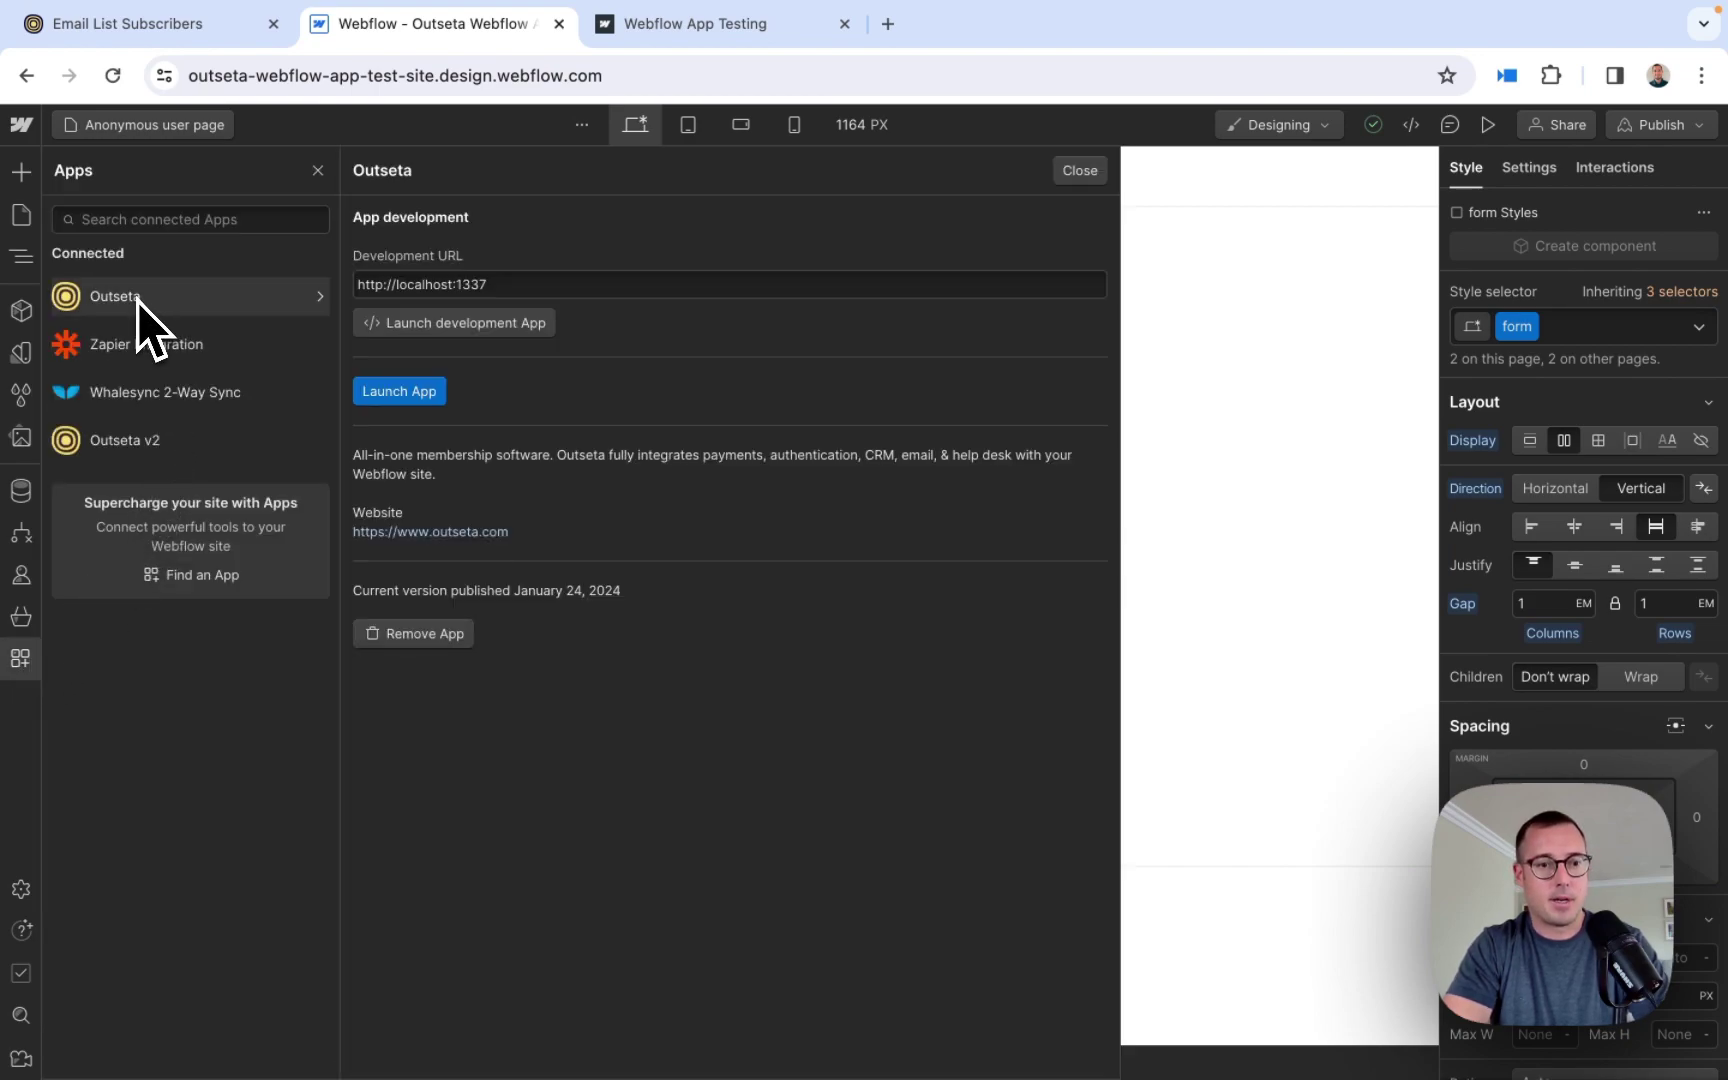
{"action": "left_click", "coordinate": [402, 393]}
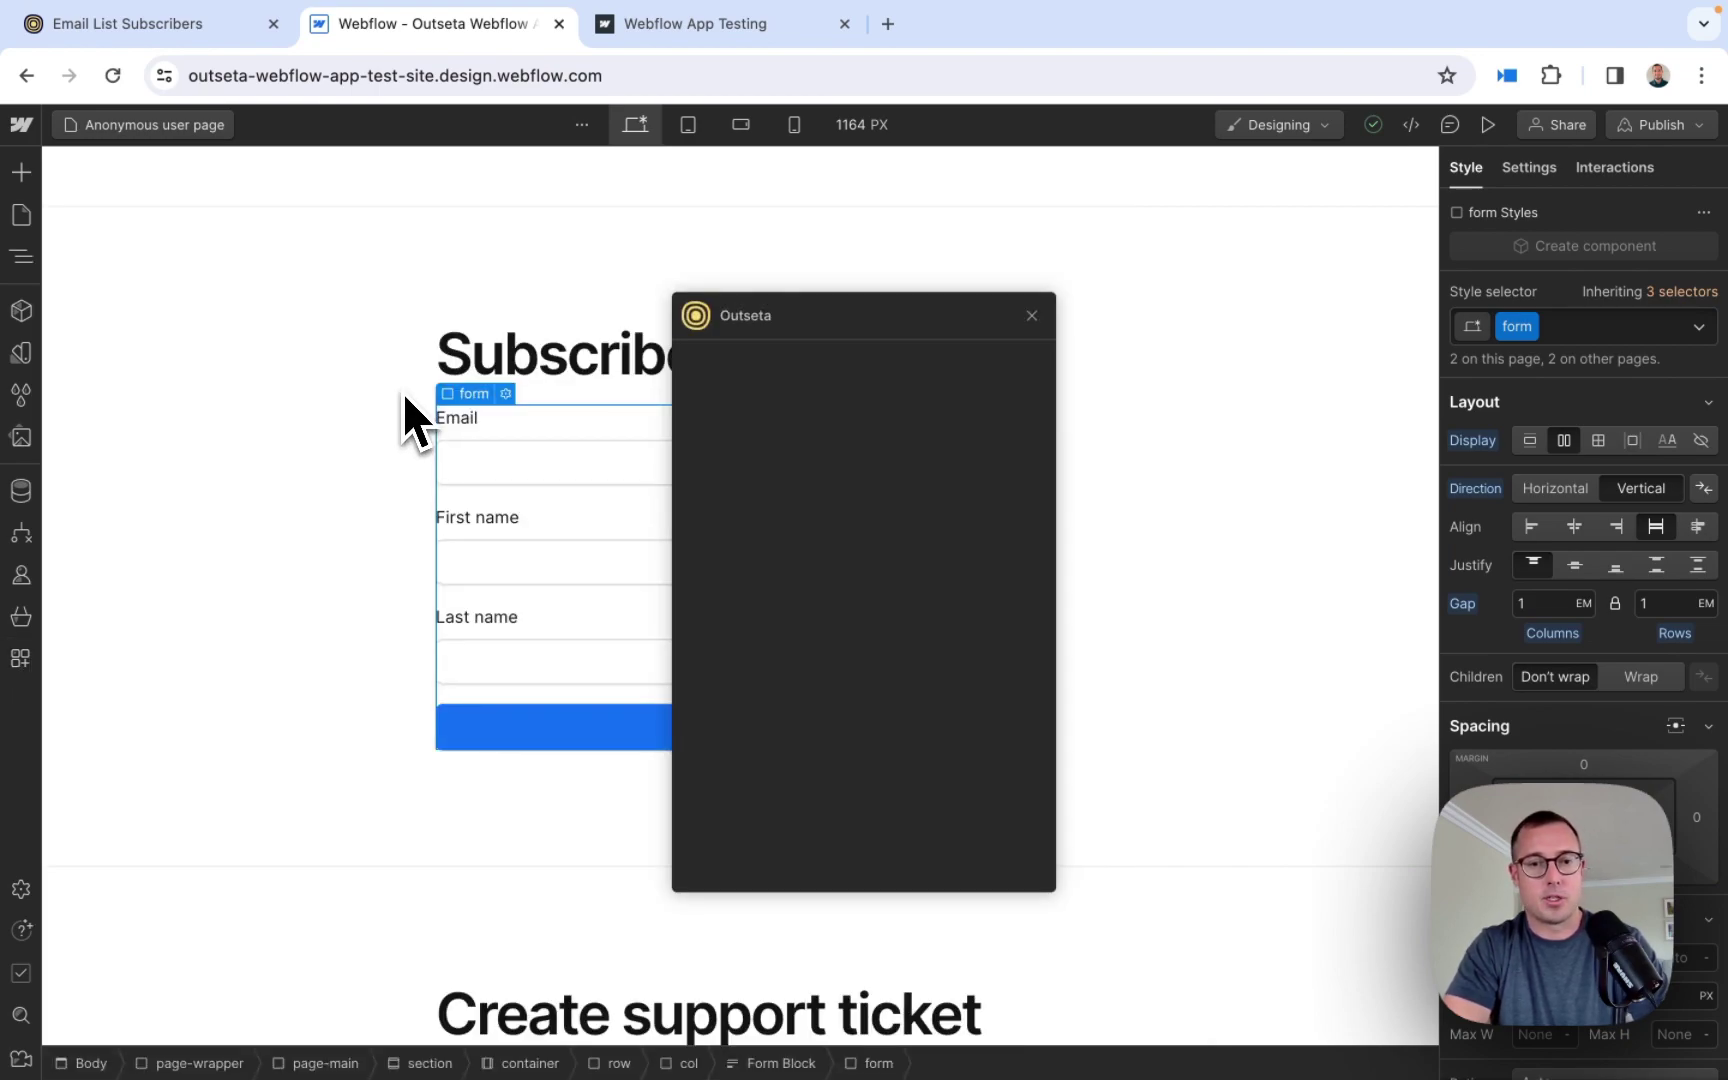
{"action": "left_click_drag", "start_coordinate": [909, 318], "coordinate": [1325, 264]}
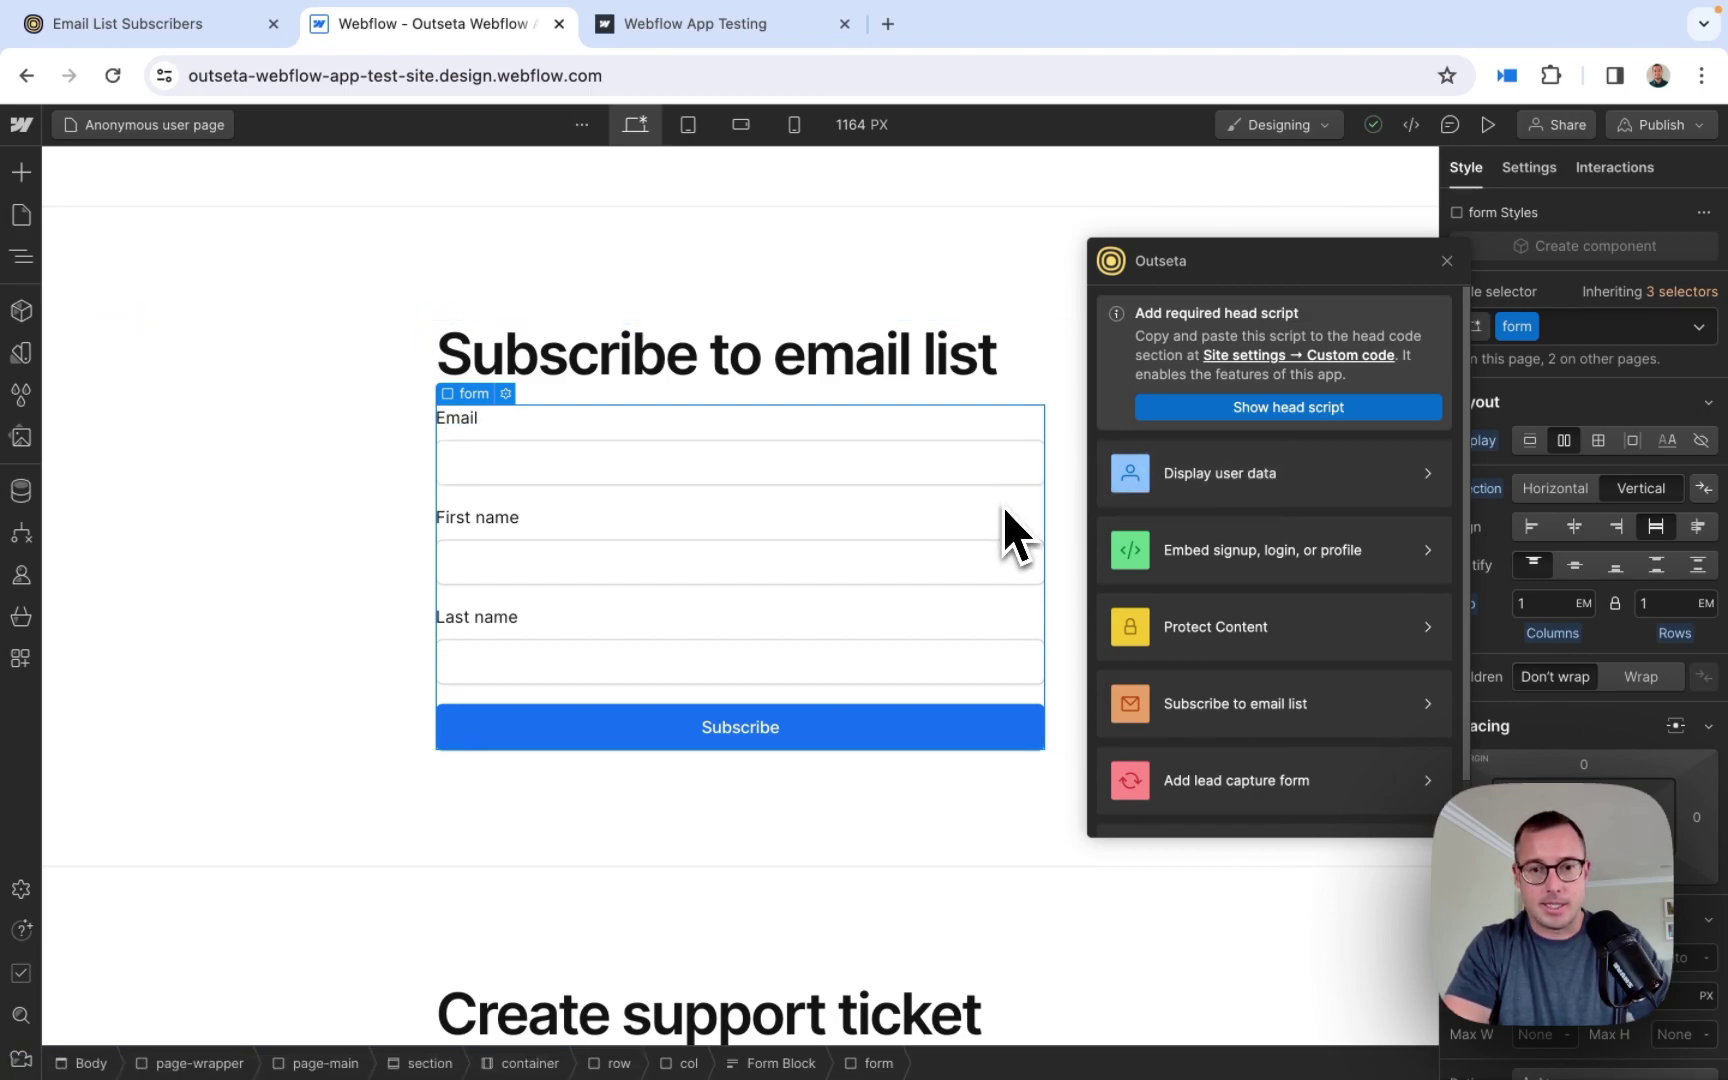
{"action": "left_click", "coordinate": [1030, 430]}
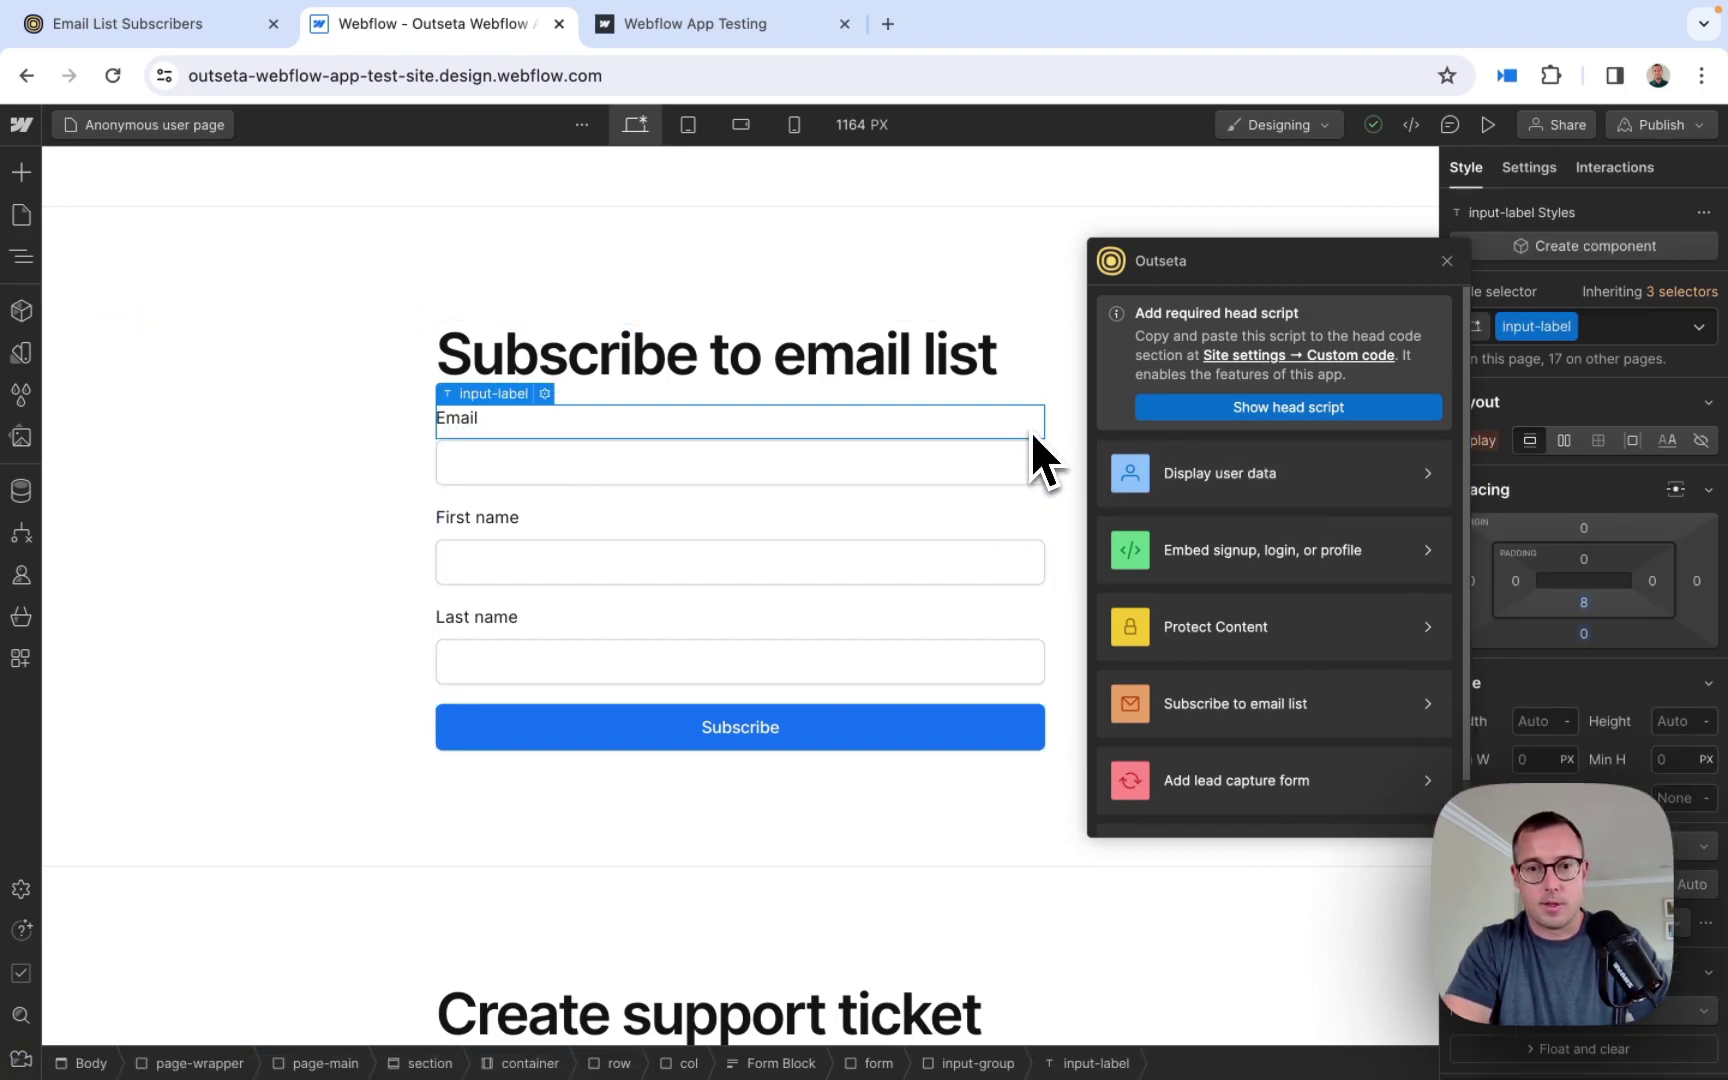
- Set Outseta's Subscribe to email list option to Monthly Newsletter with Email list form as Webflow form
{"action": "left_click", "coordinate": [1247, 722]}
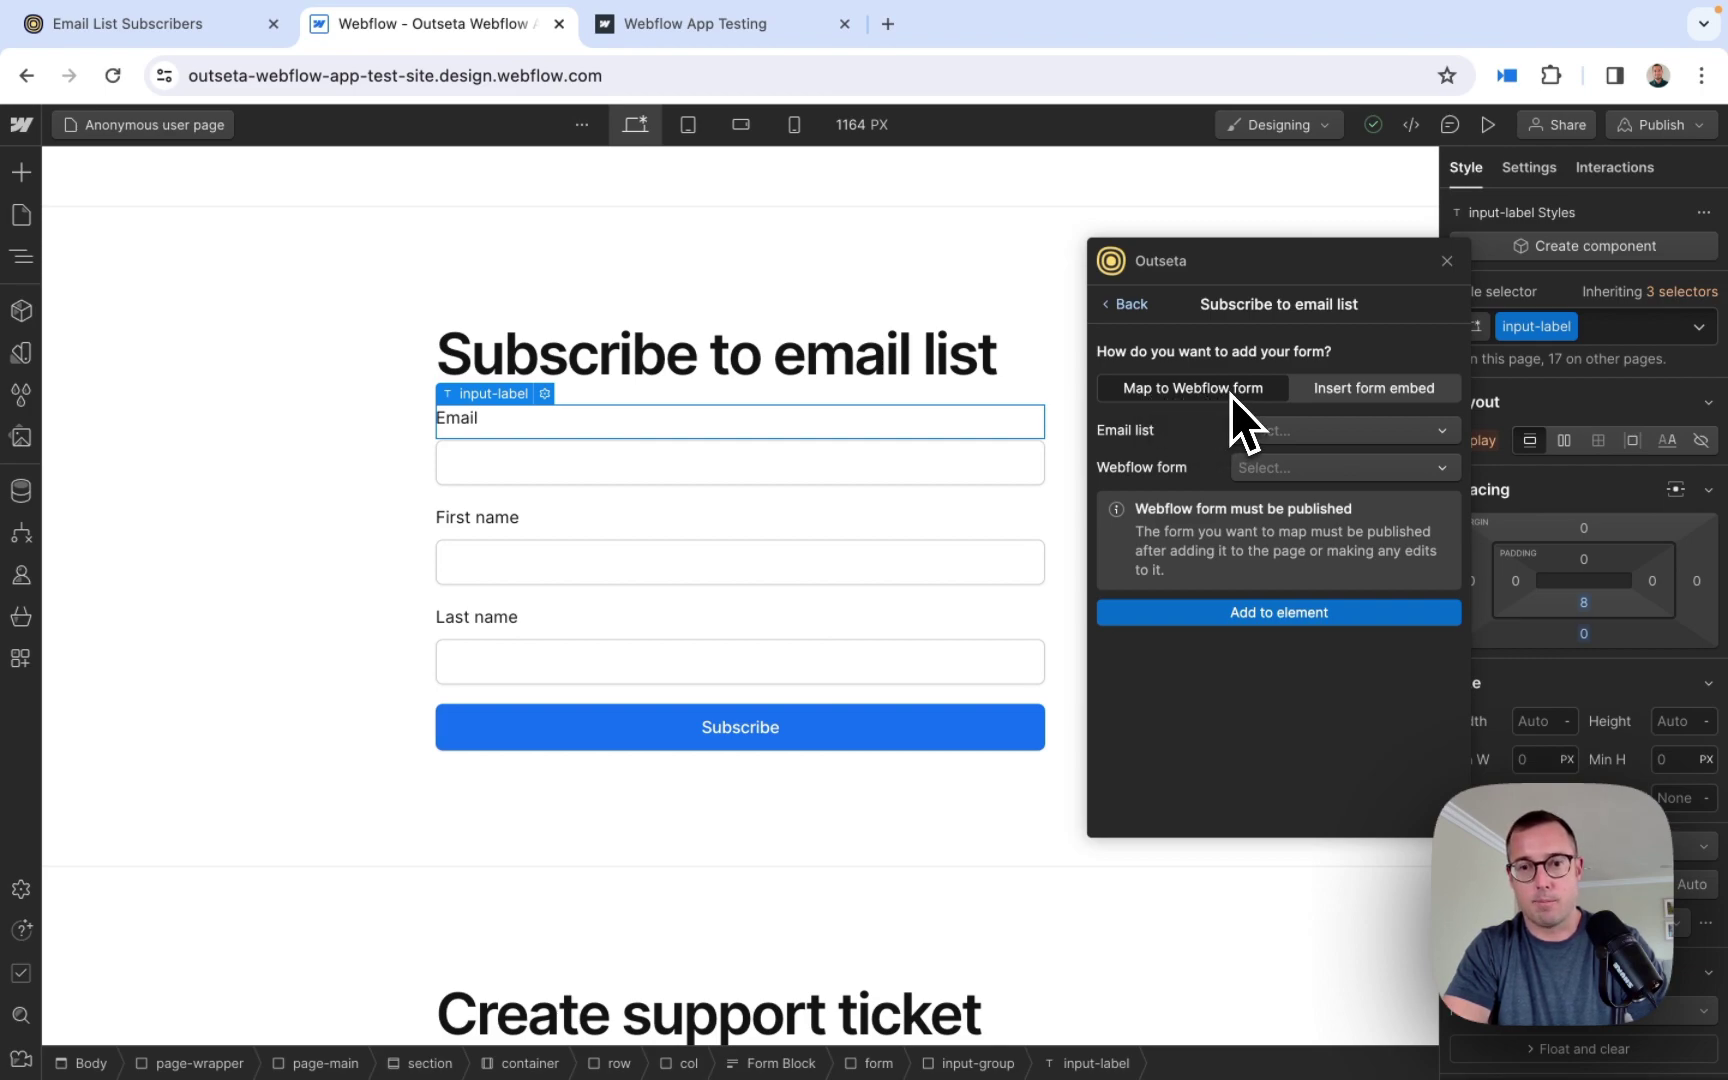
{"action": "left_click", "coordinate": [1262, 428]}
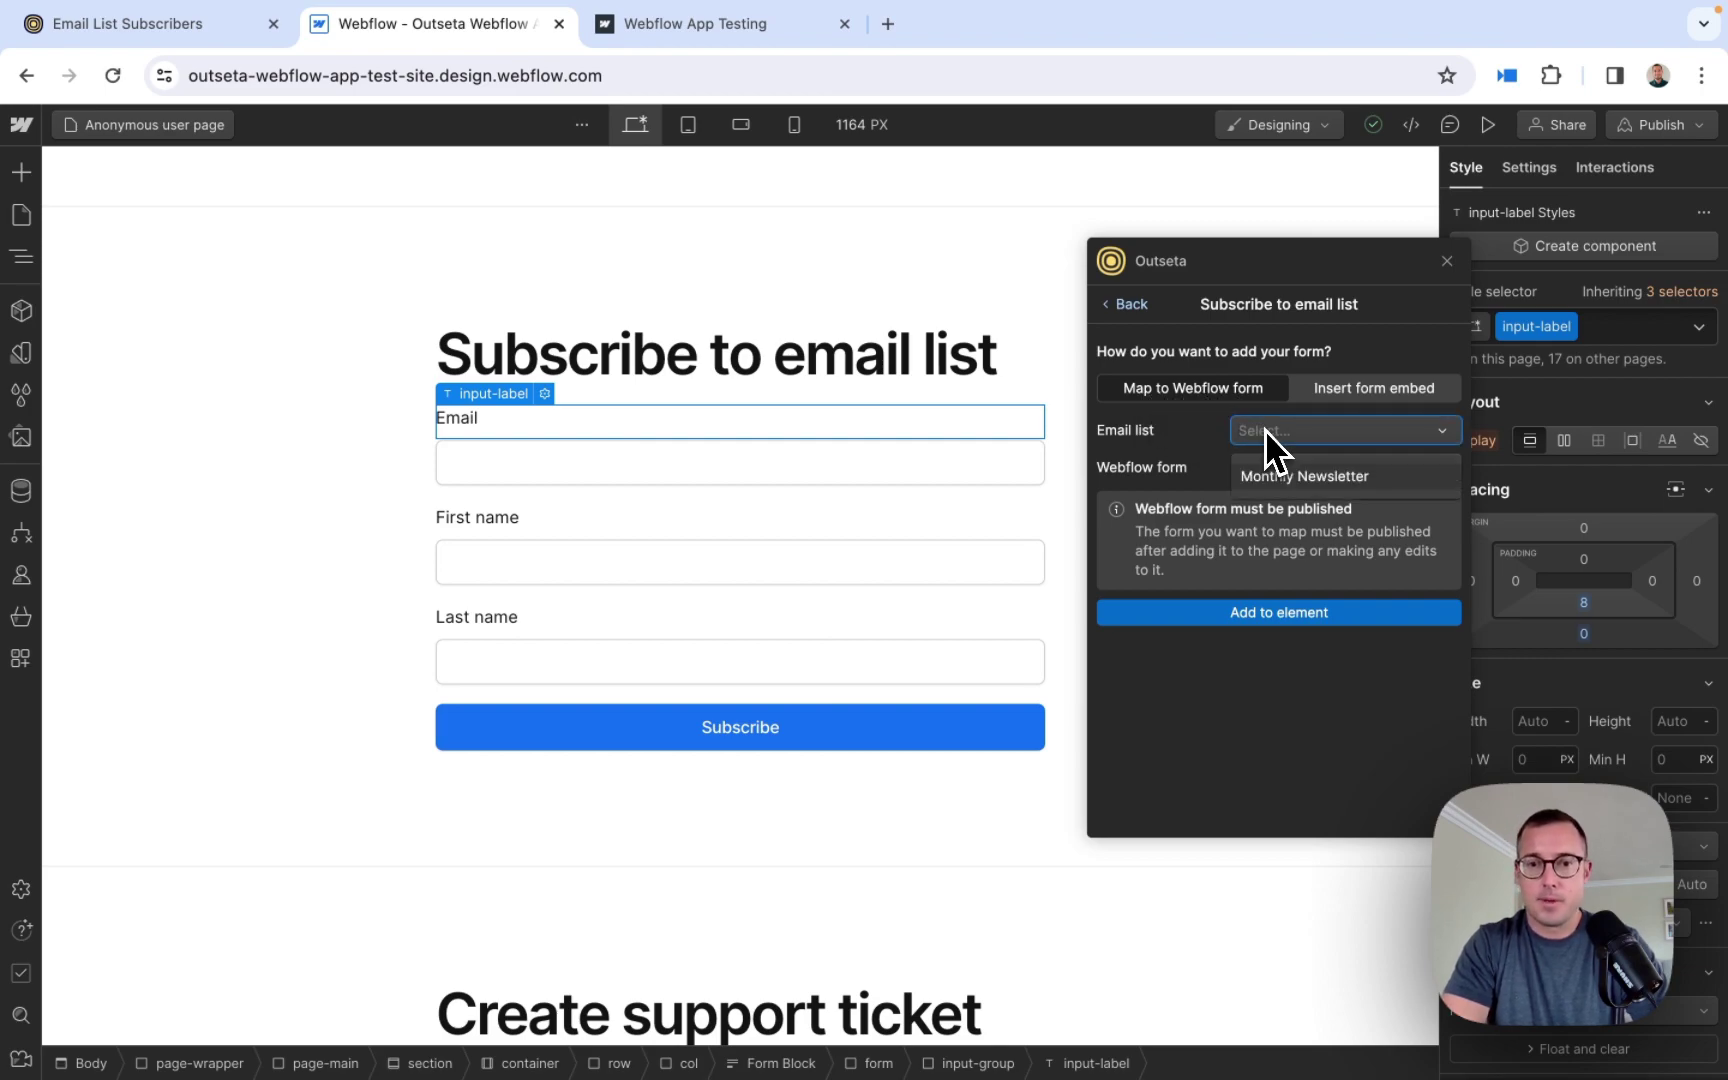
{"action": "left_click", "coordinate": [1301, 479]}
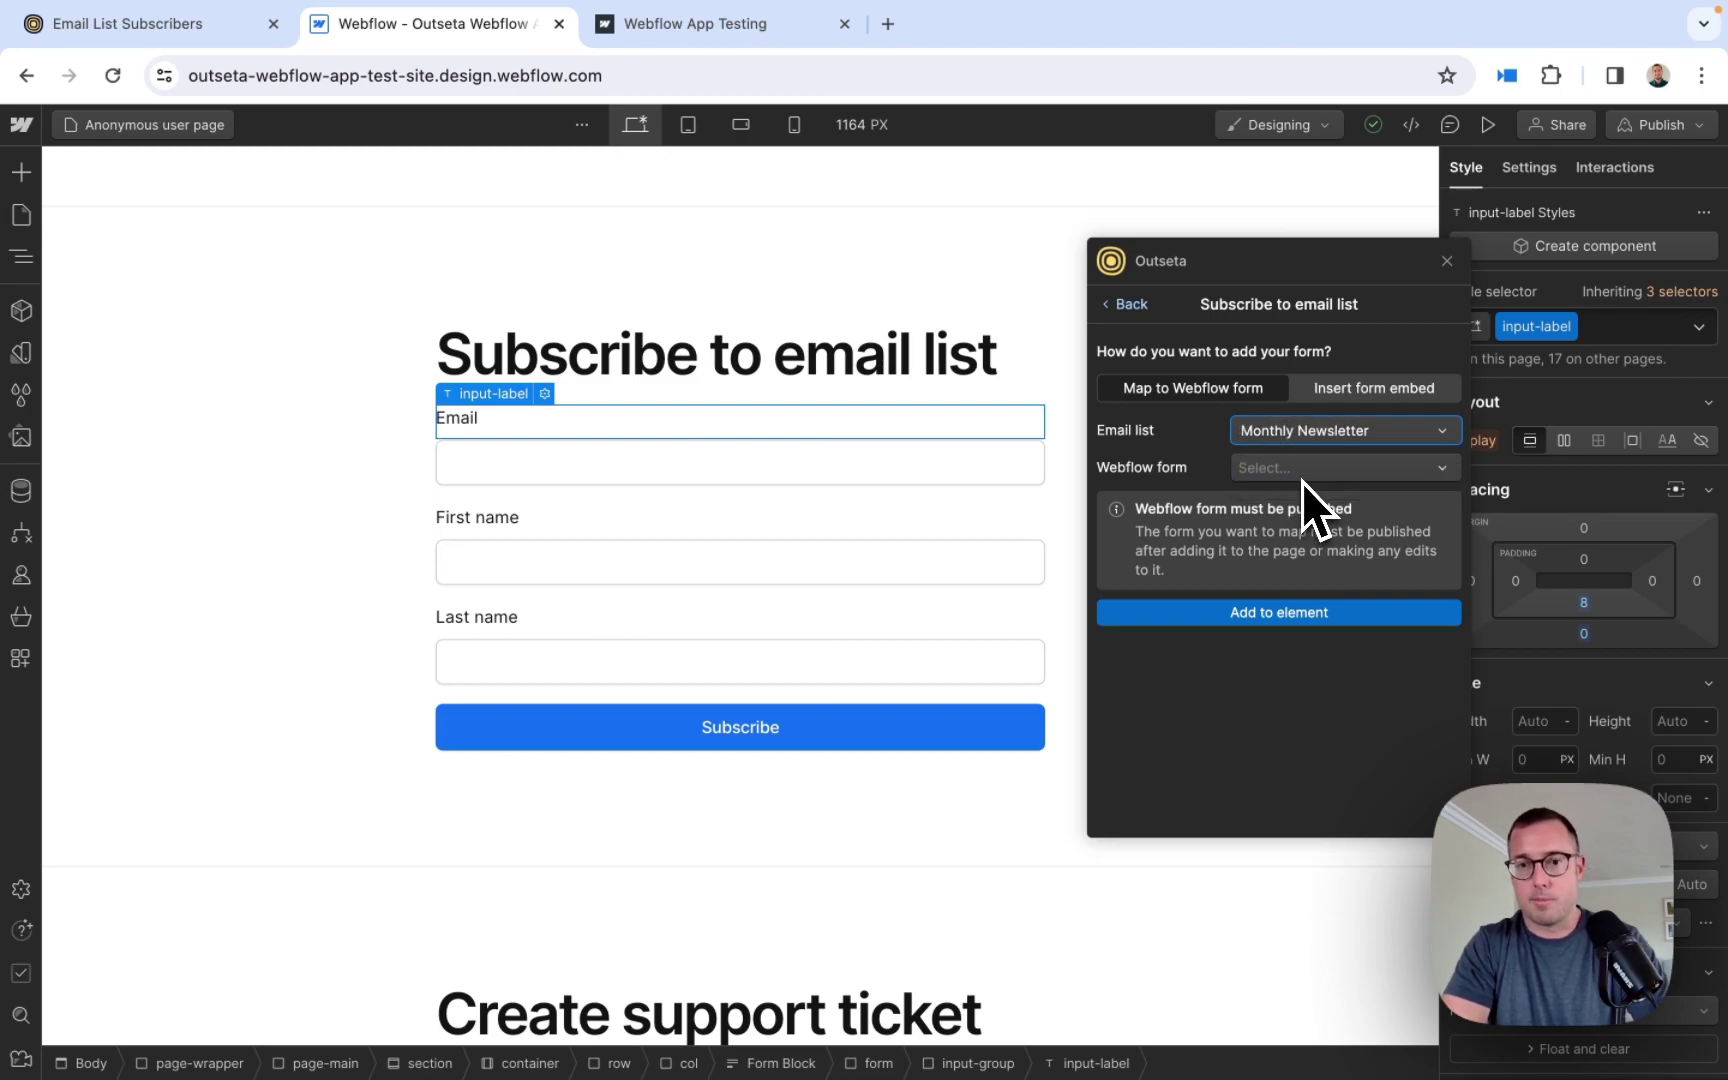
{"action": "left_click", "coordinate": [1293, 476]}
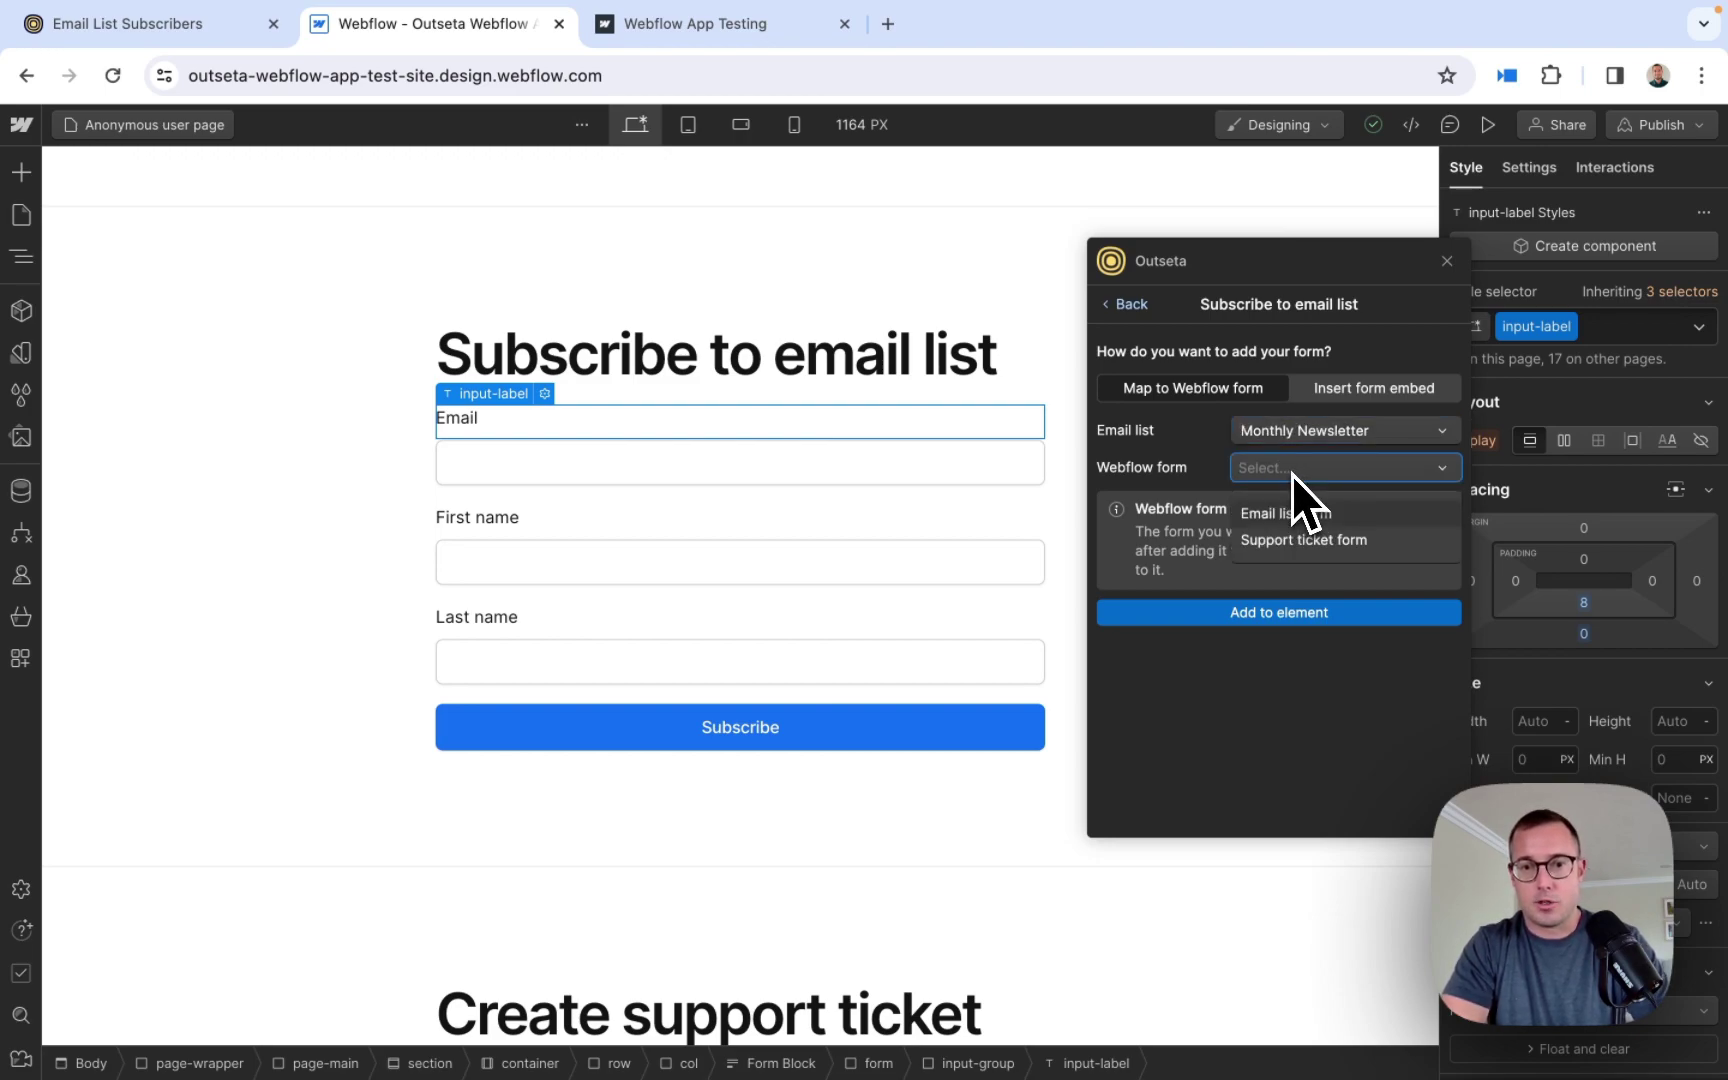
{"action": "left_click", "coordinate": [1265, 520]}
{"action": "scroll", "coordinate": [1292, 634], "scroll_direction": "down", "scroll_amount": 2}
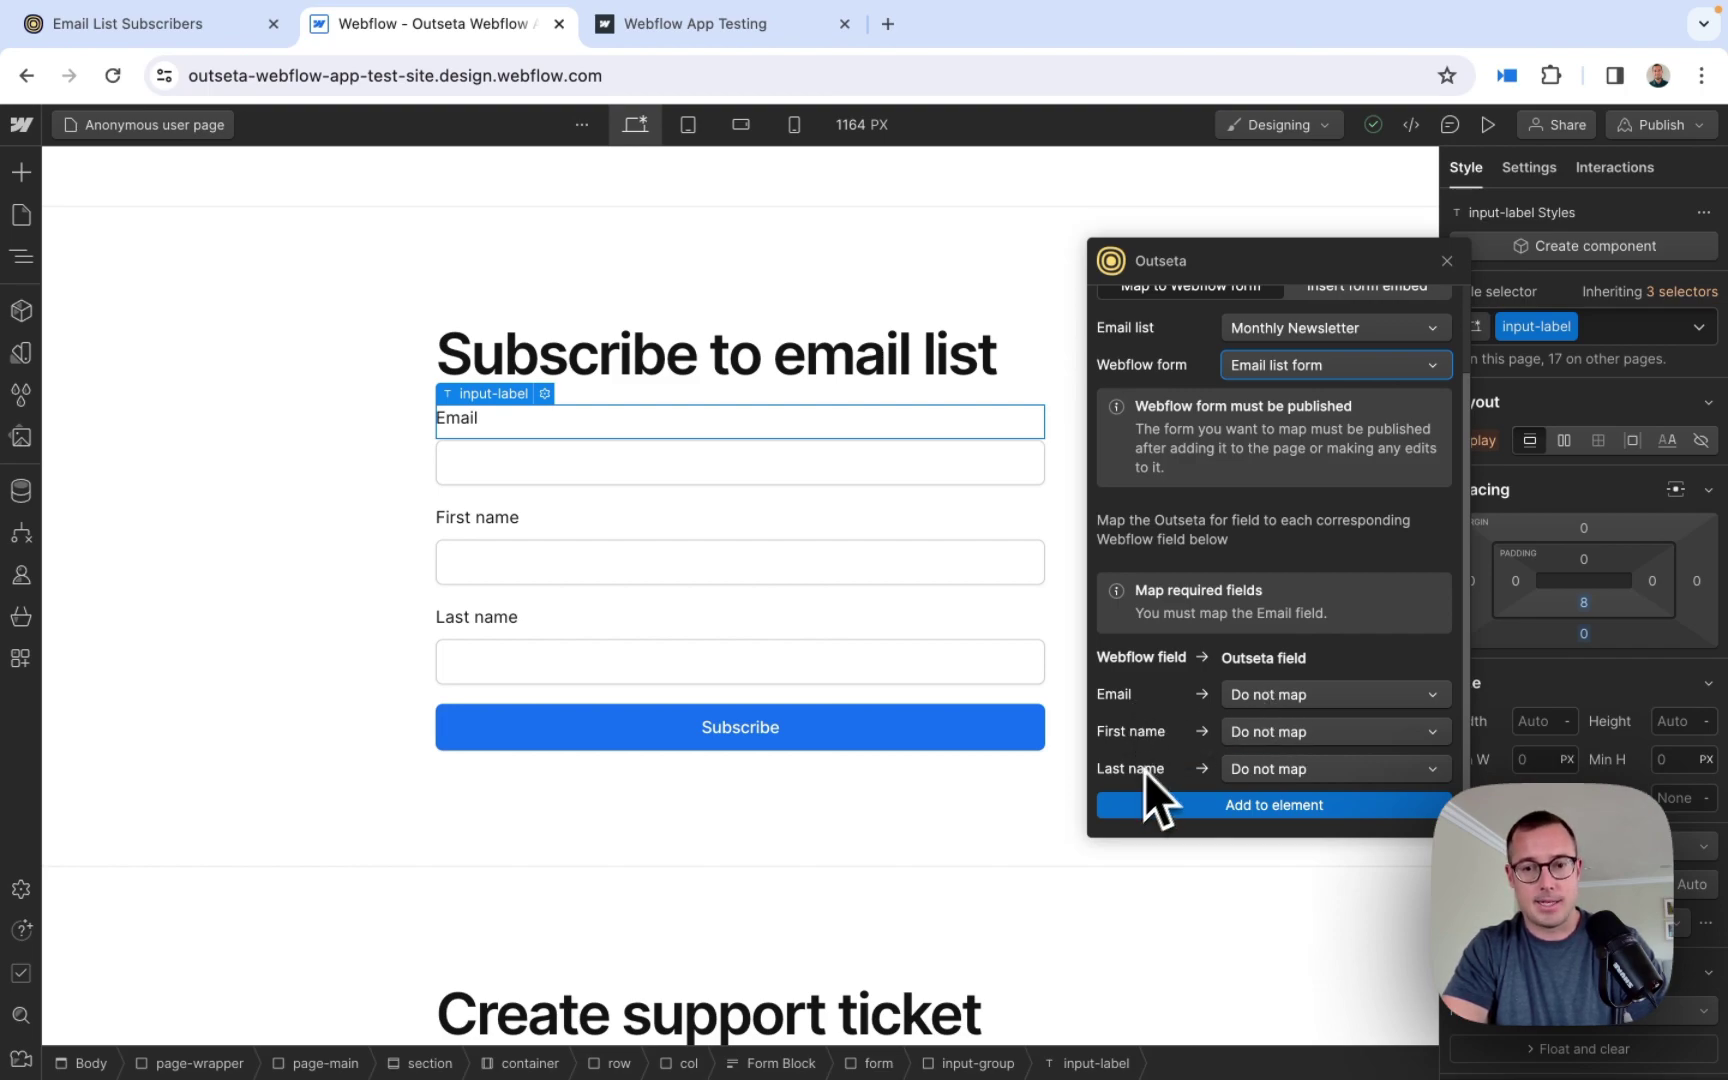
- Map Email, First name and Last name to the matching Outseta fields and add them to the form element
{"action": "left_click", "coordinate": [1266, 693]}
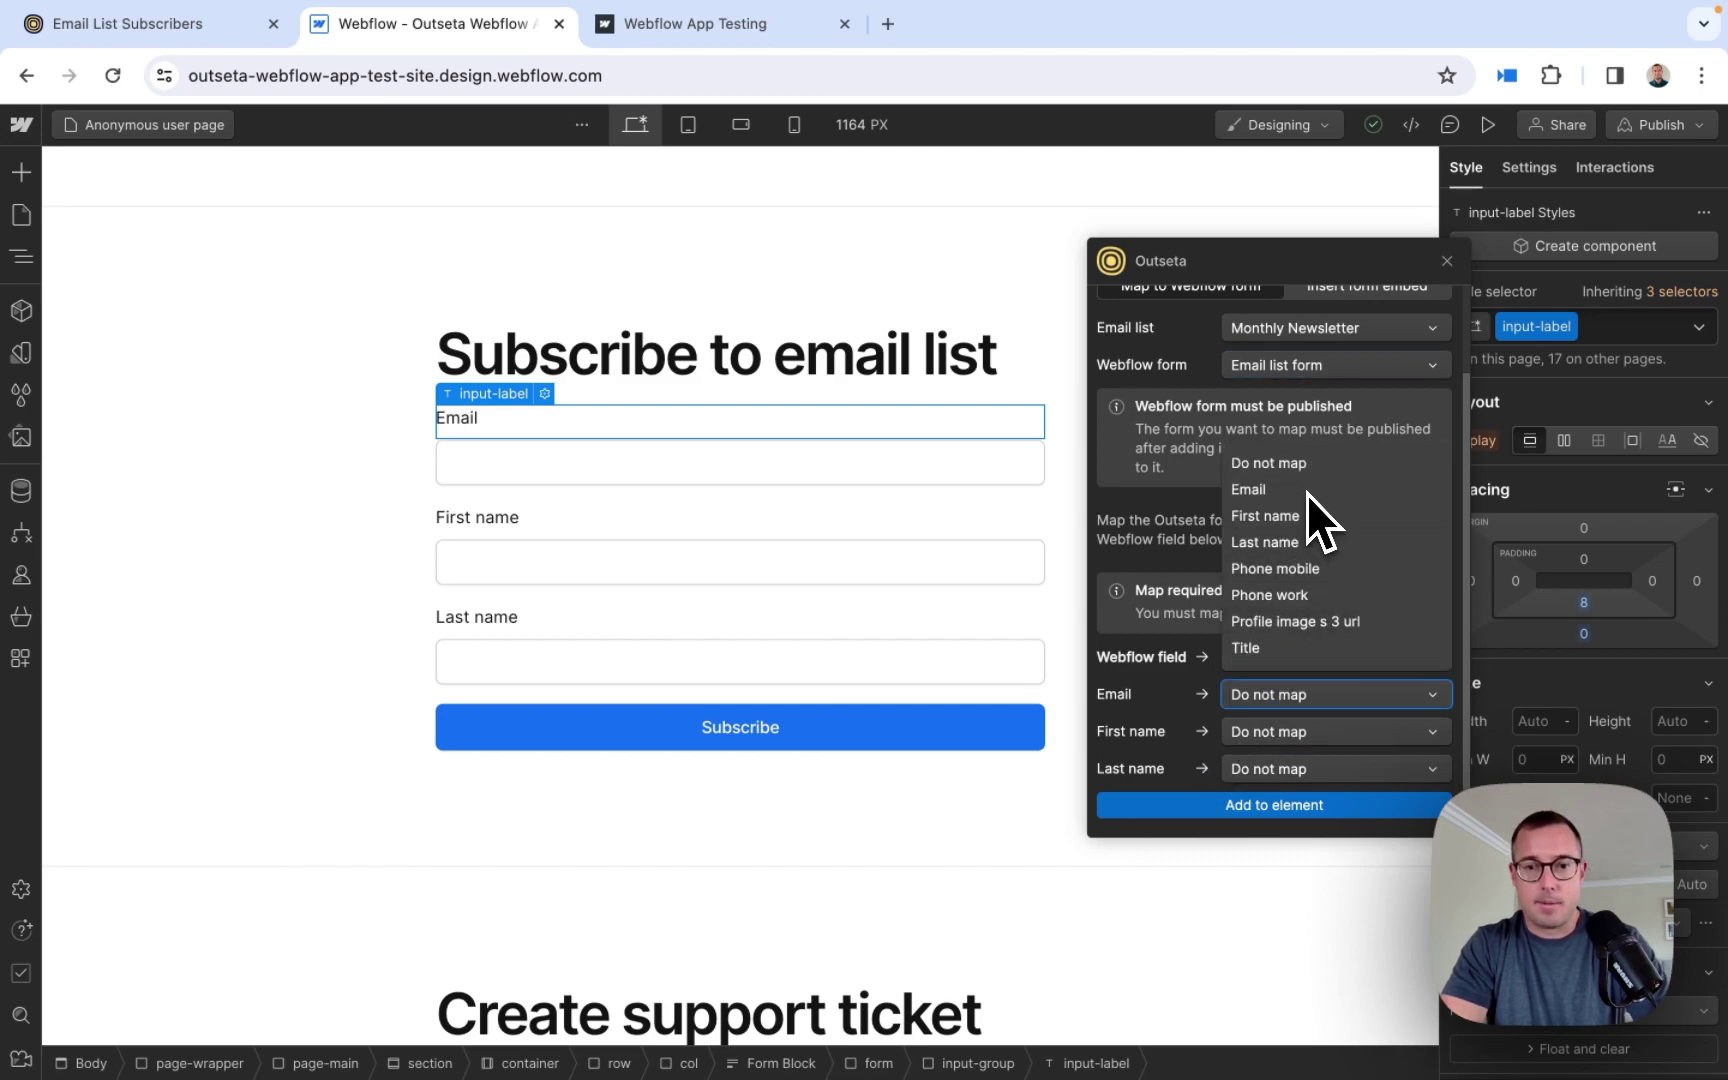
{"action": "left_click", "coordinate": [1280, 490]}
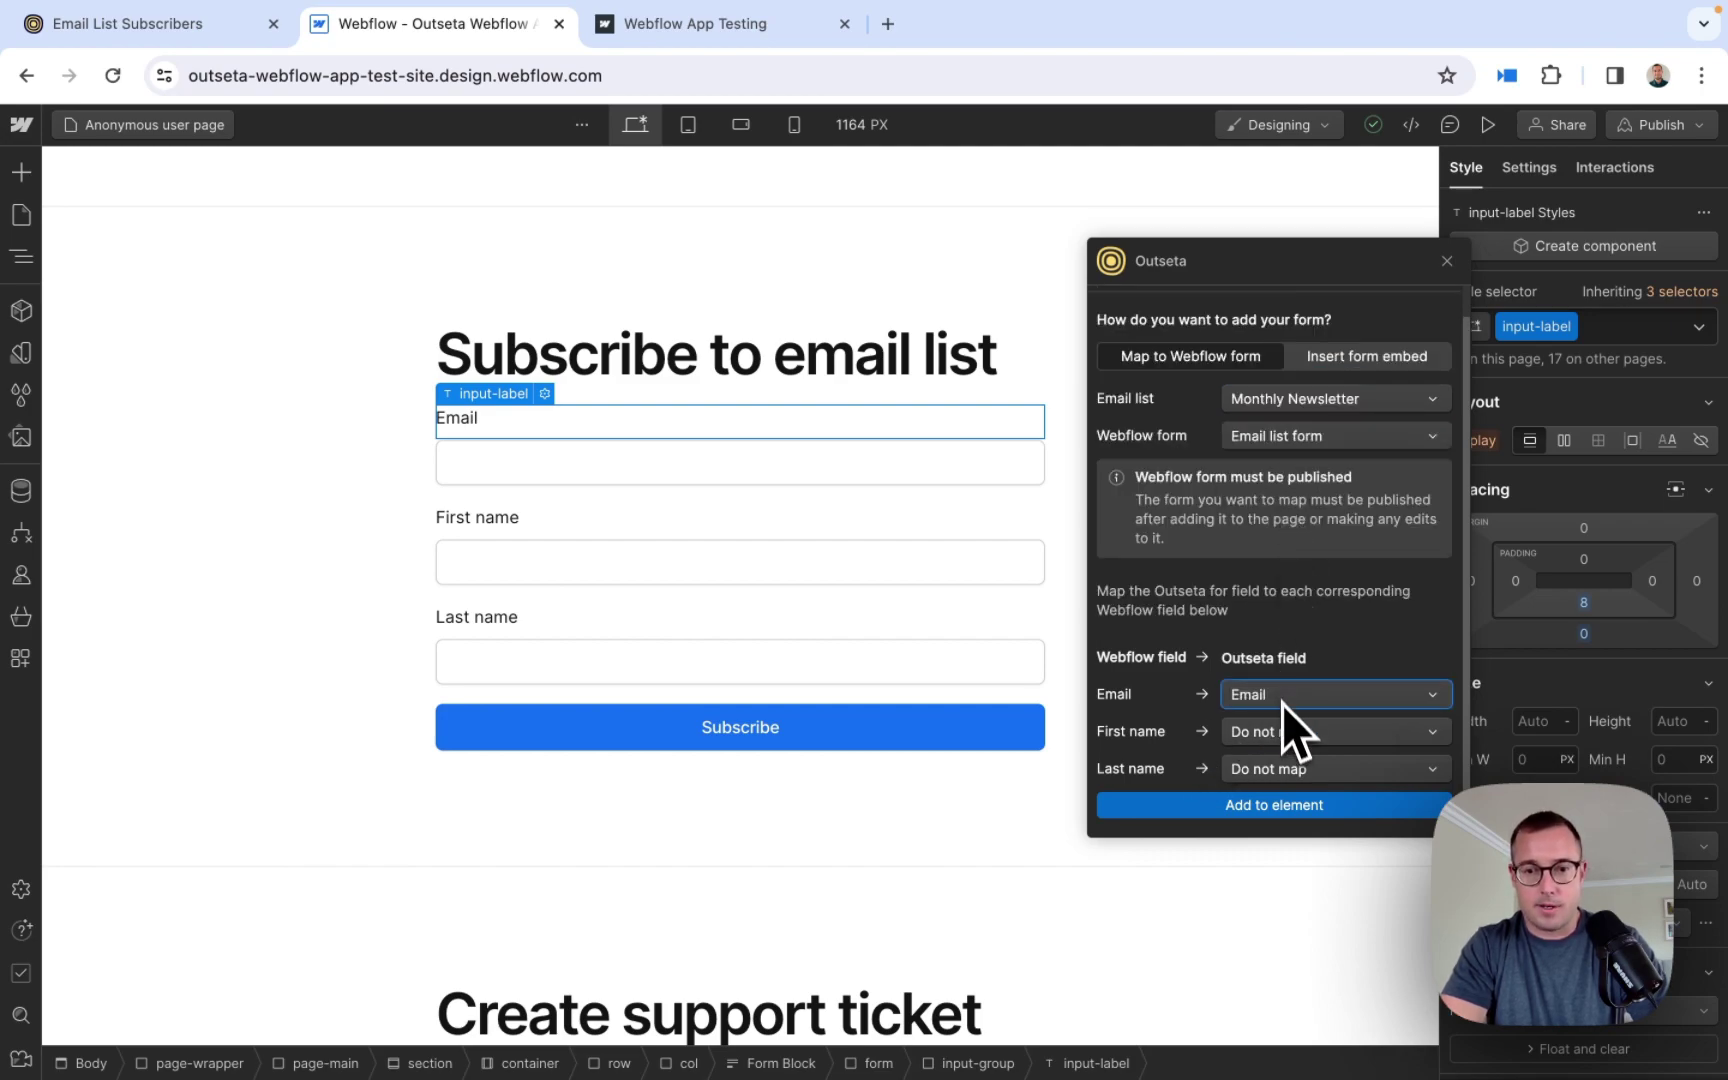
{"action": "left_click", "coordinate": [1287, 730]}
{"action": "left_click", "coordinate": [1286, 558]}
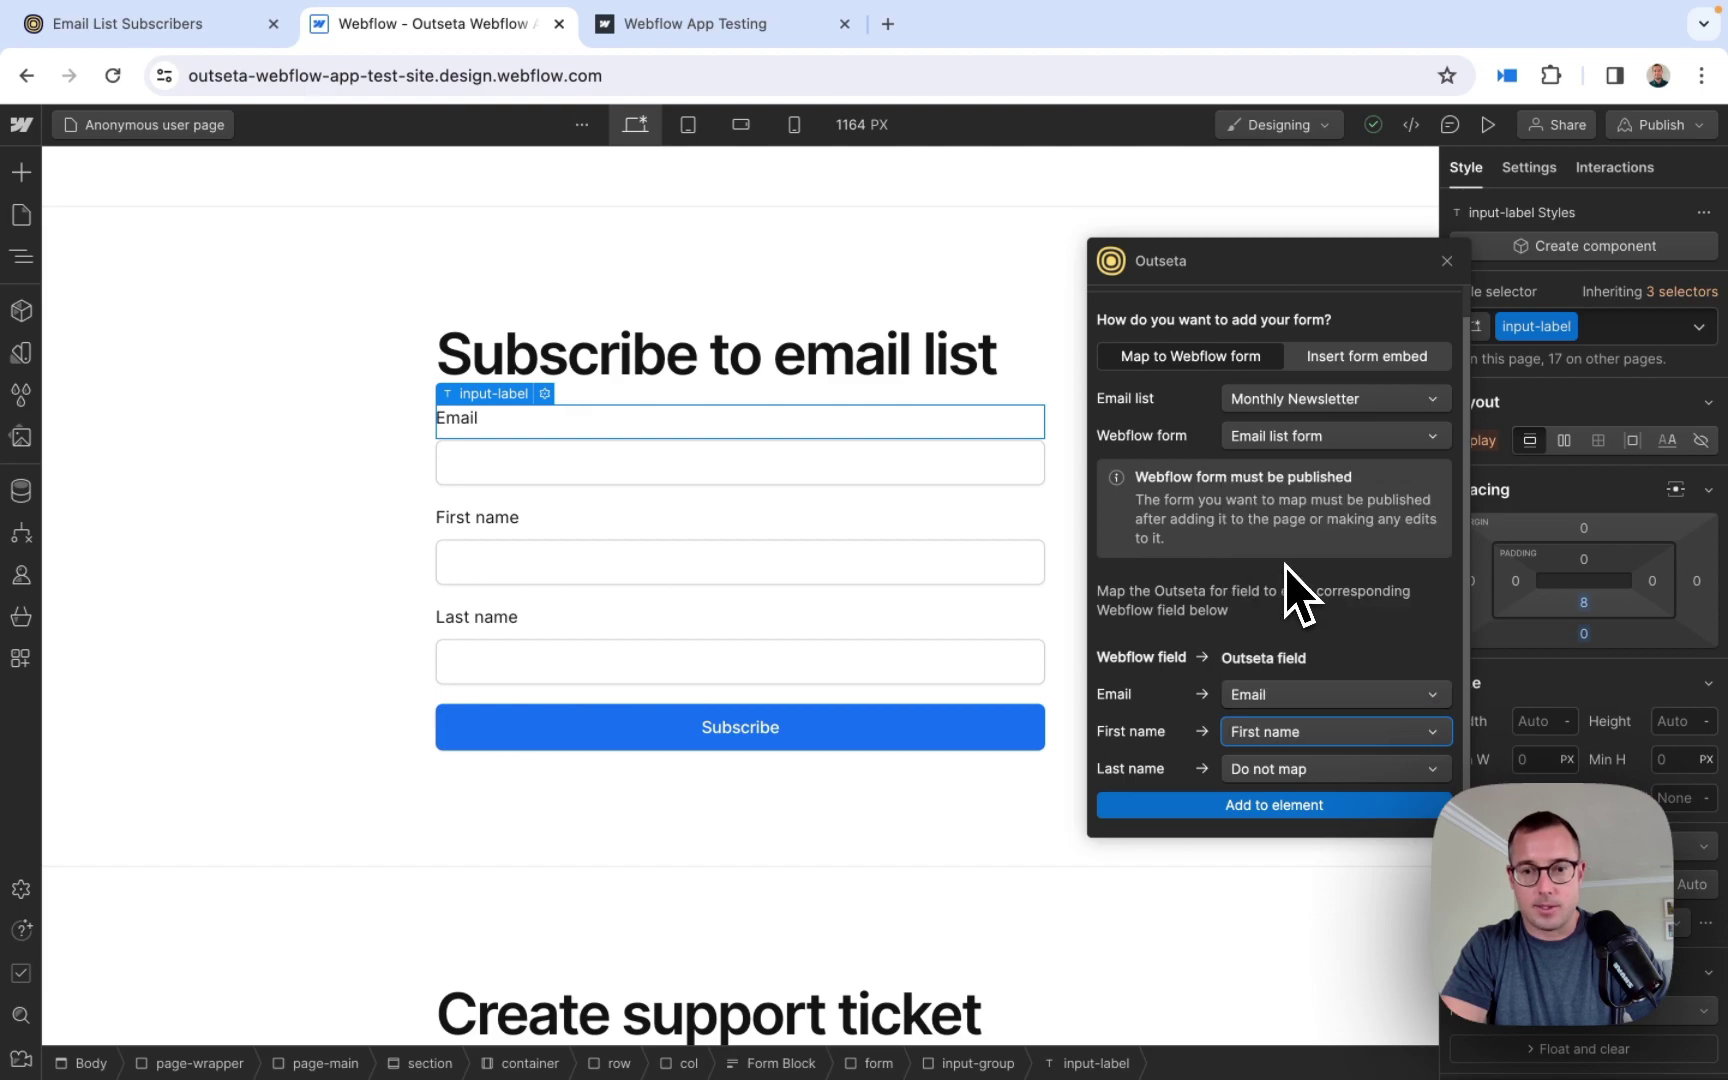
{"action": "left_click", "coordinate": [1297, 768]}
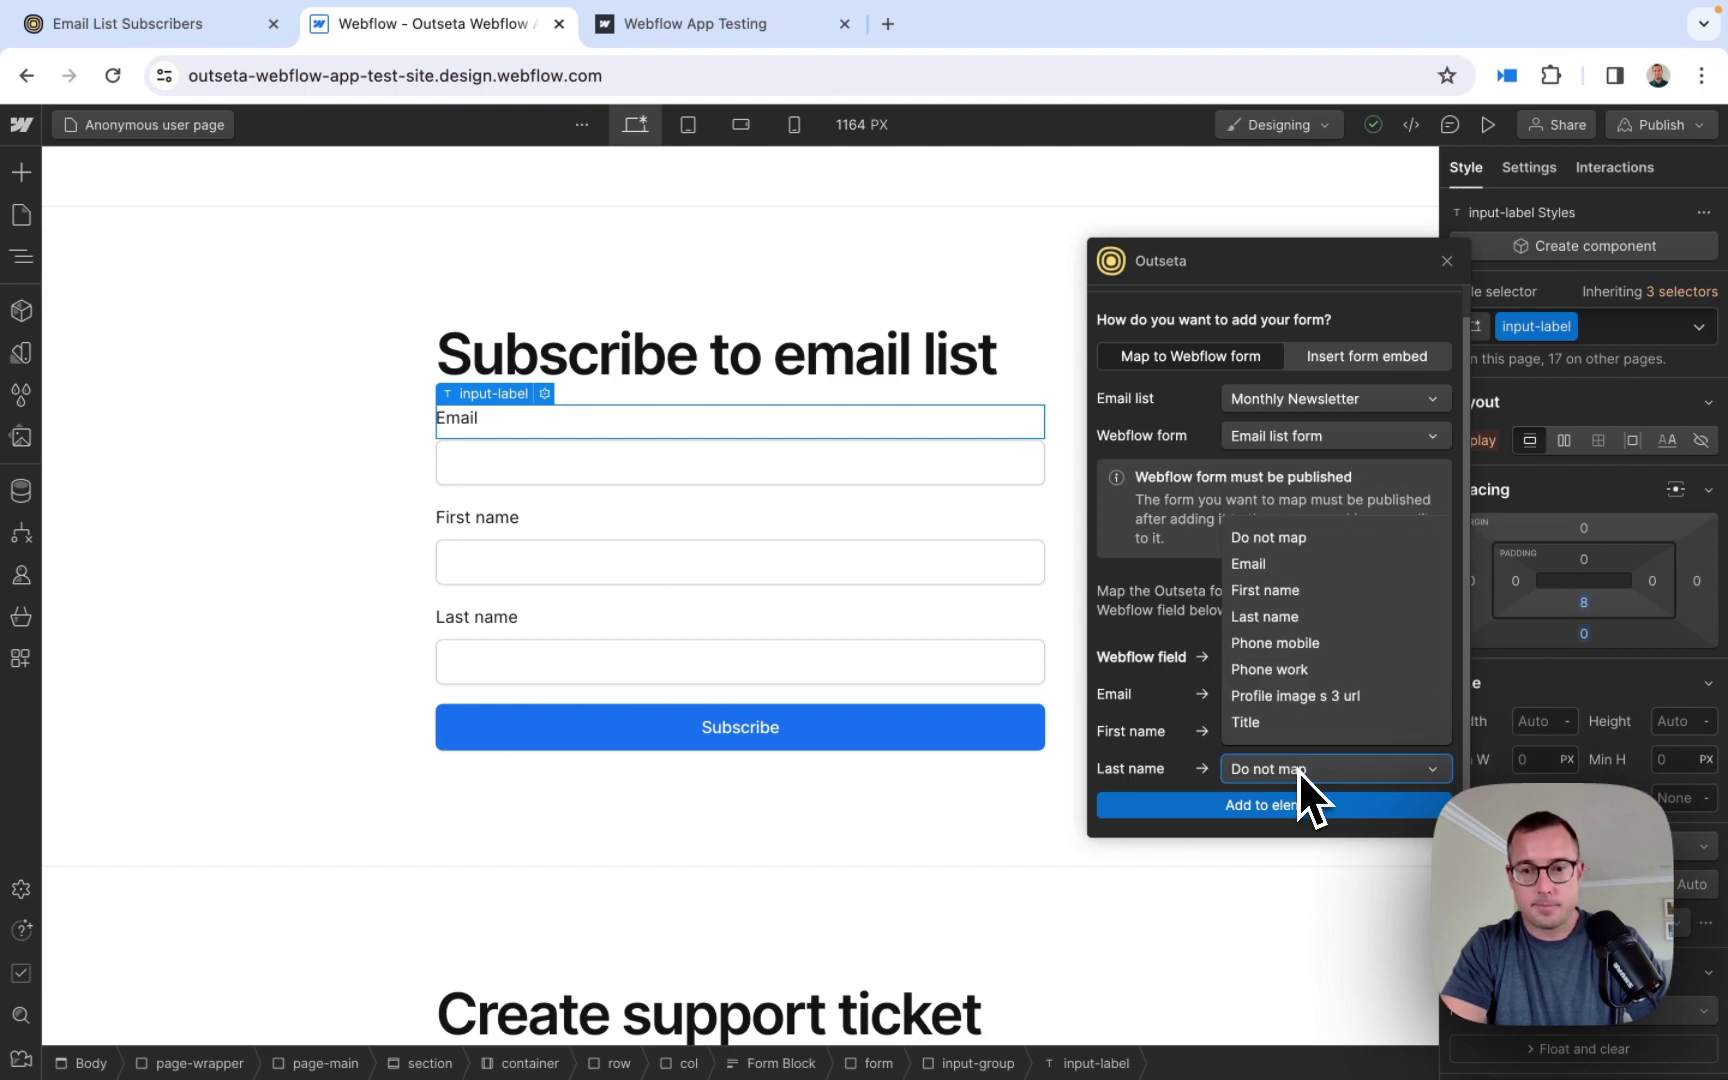
{"action": "left_click", "coordinate": [1274, 618]}
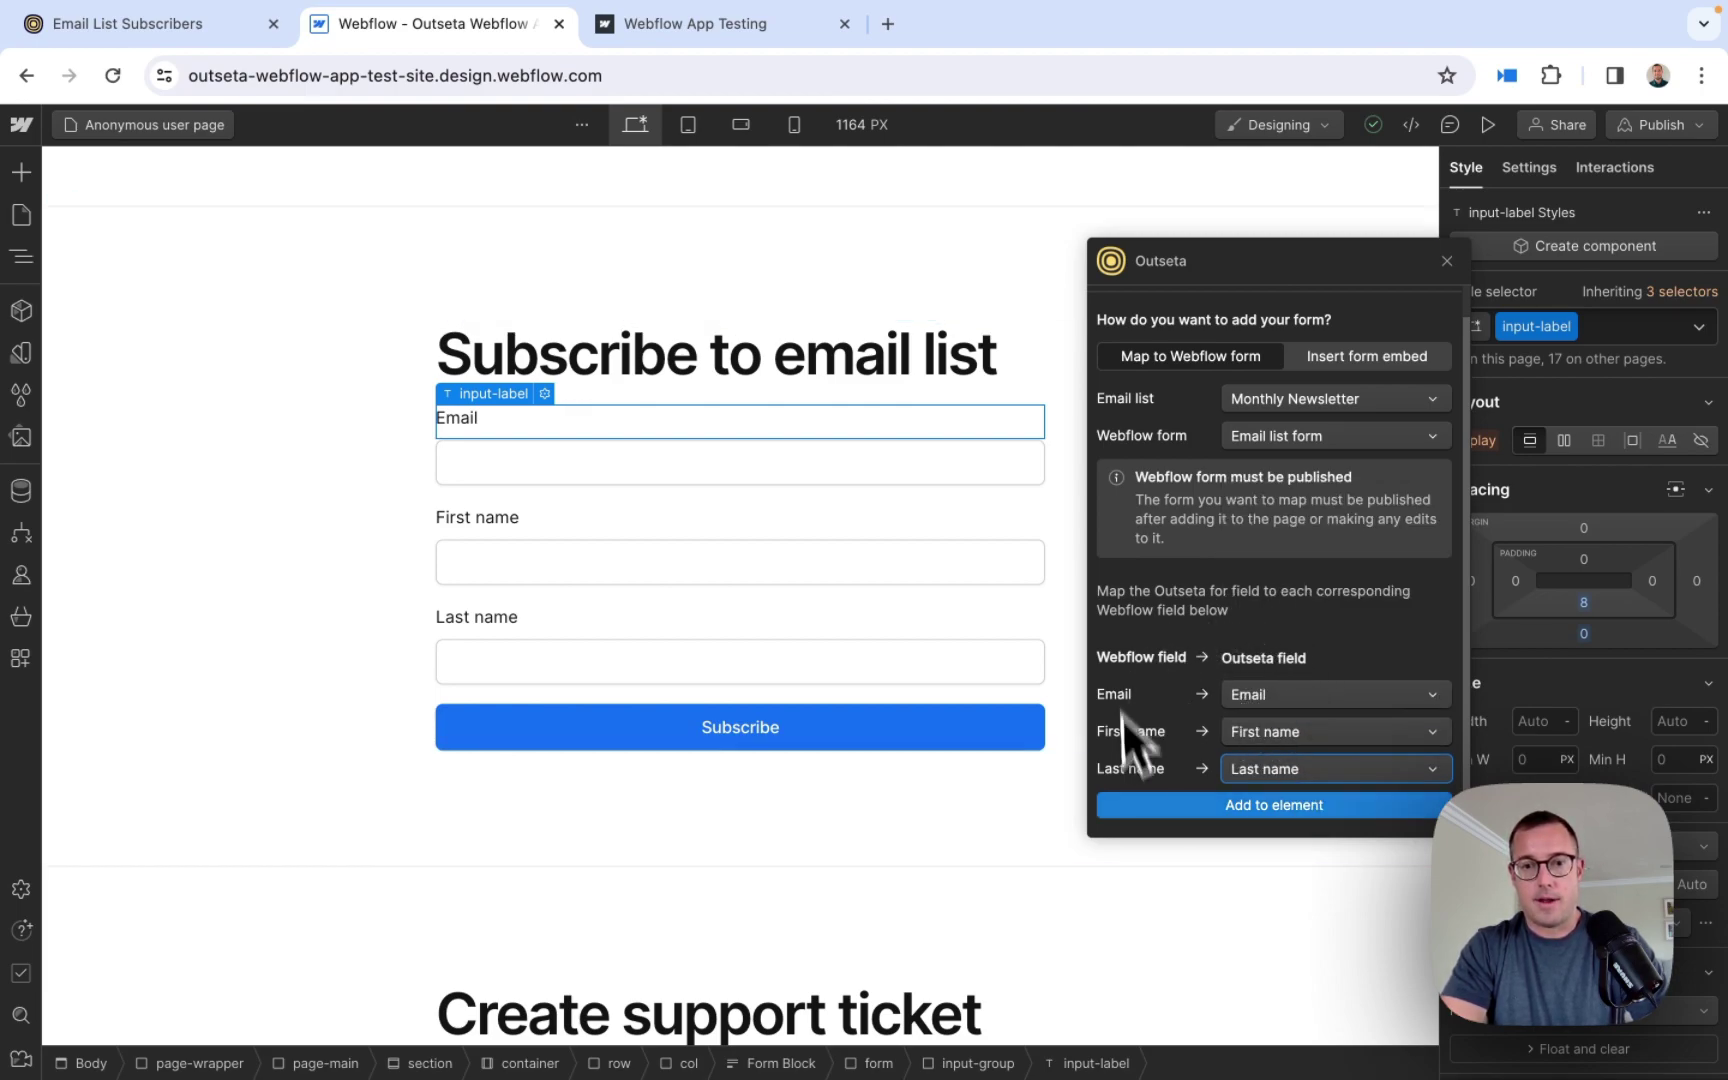
{"action": "left_click", "coordinate": [1281, 809]}
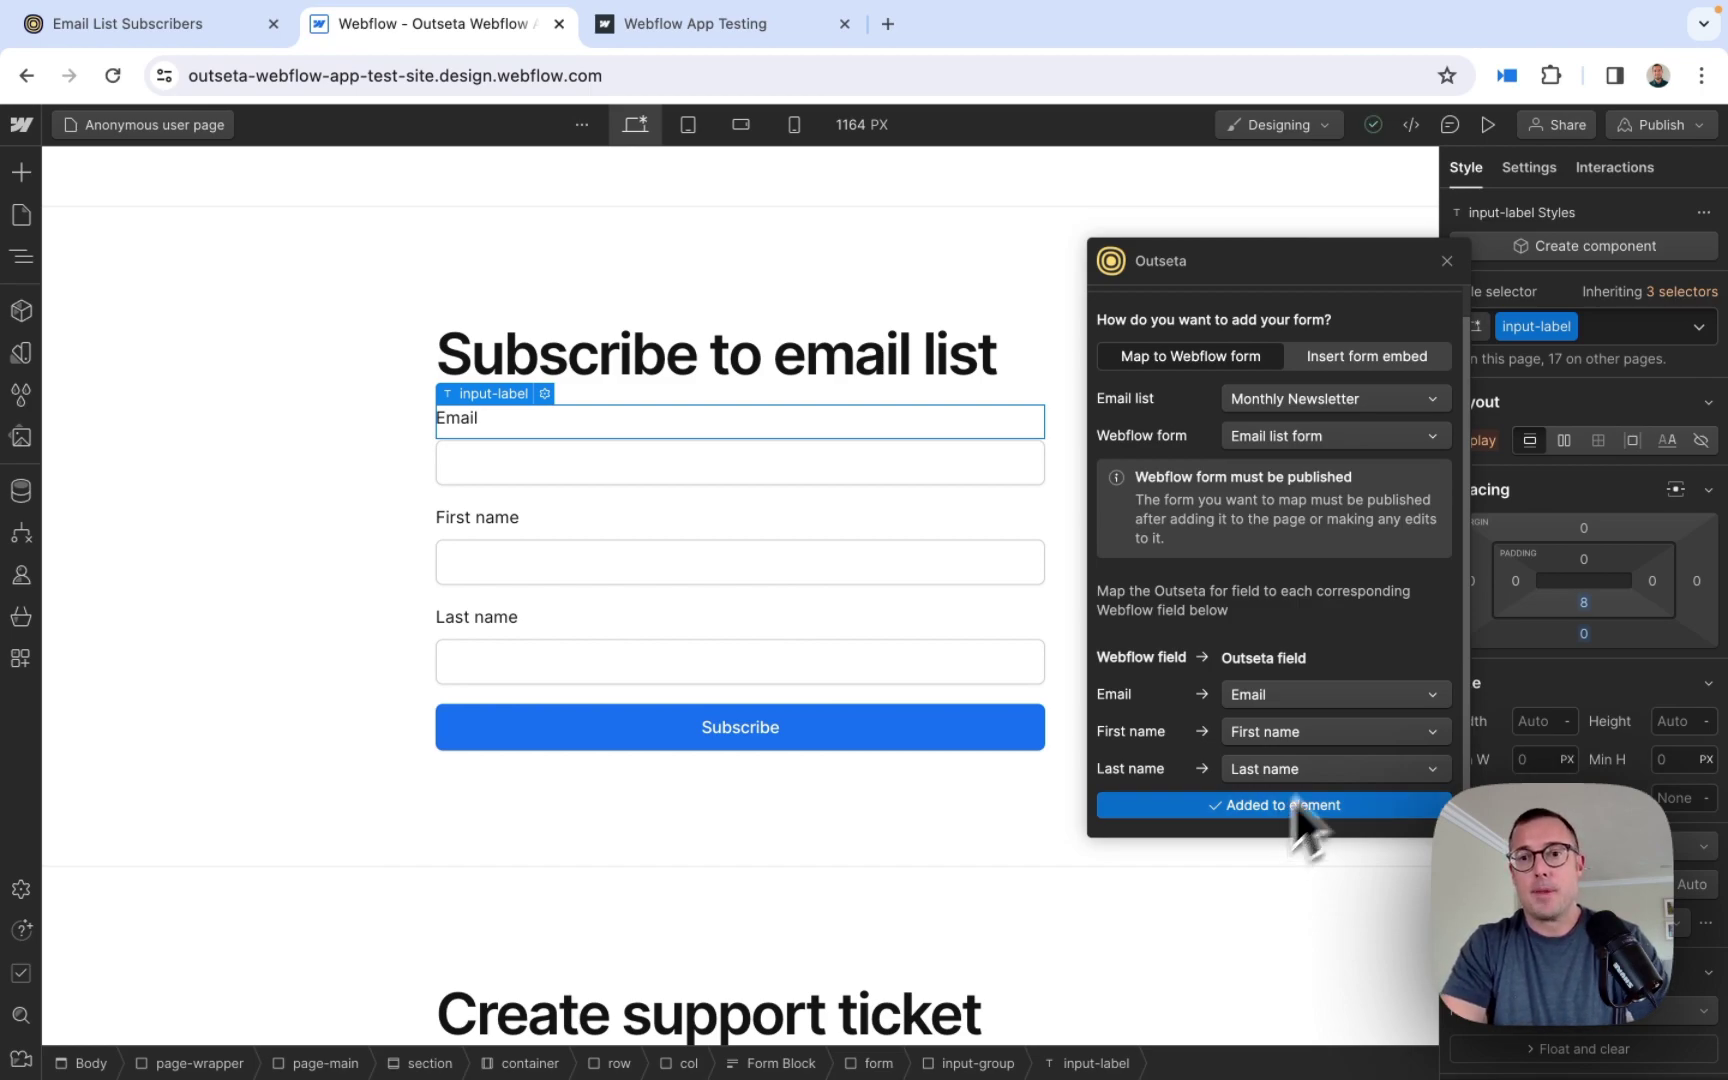
{"action": "left_click", "coordinate": [1699, 128]}
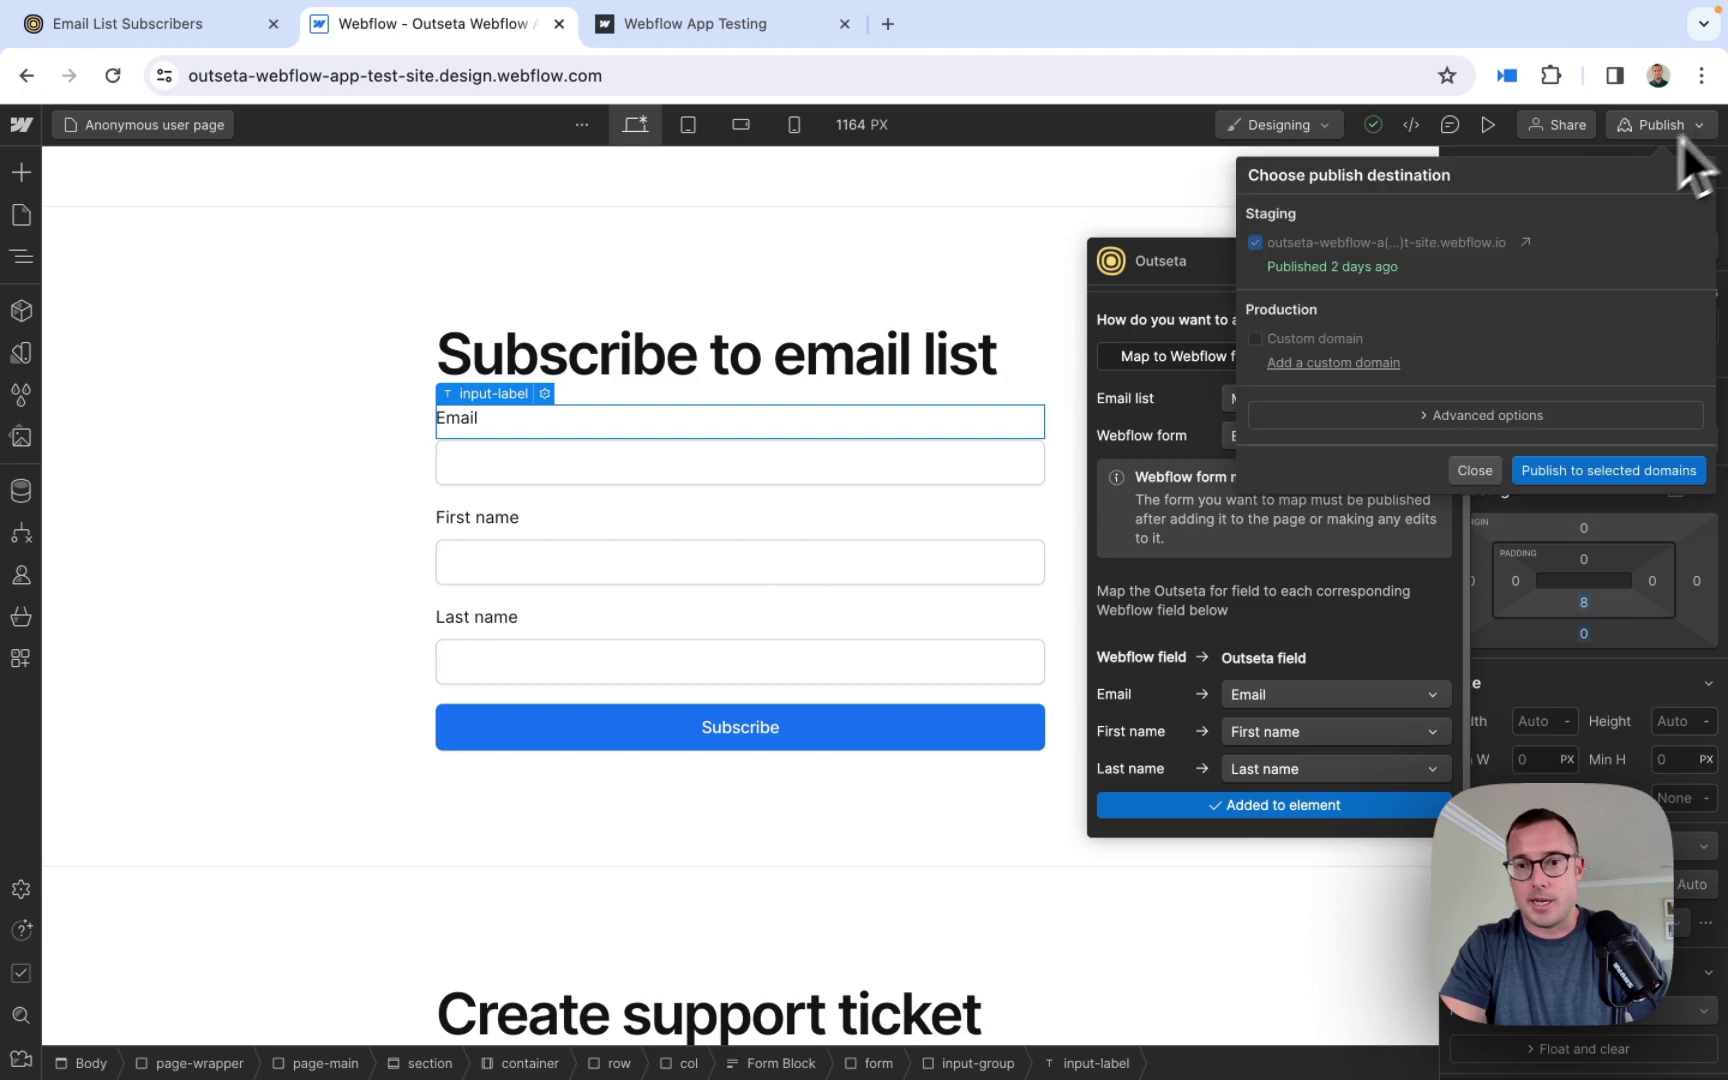
- Publish the site to the staging domain and reload the published test site
{"action": "left_click", "coordinate": [1574, 474]}
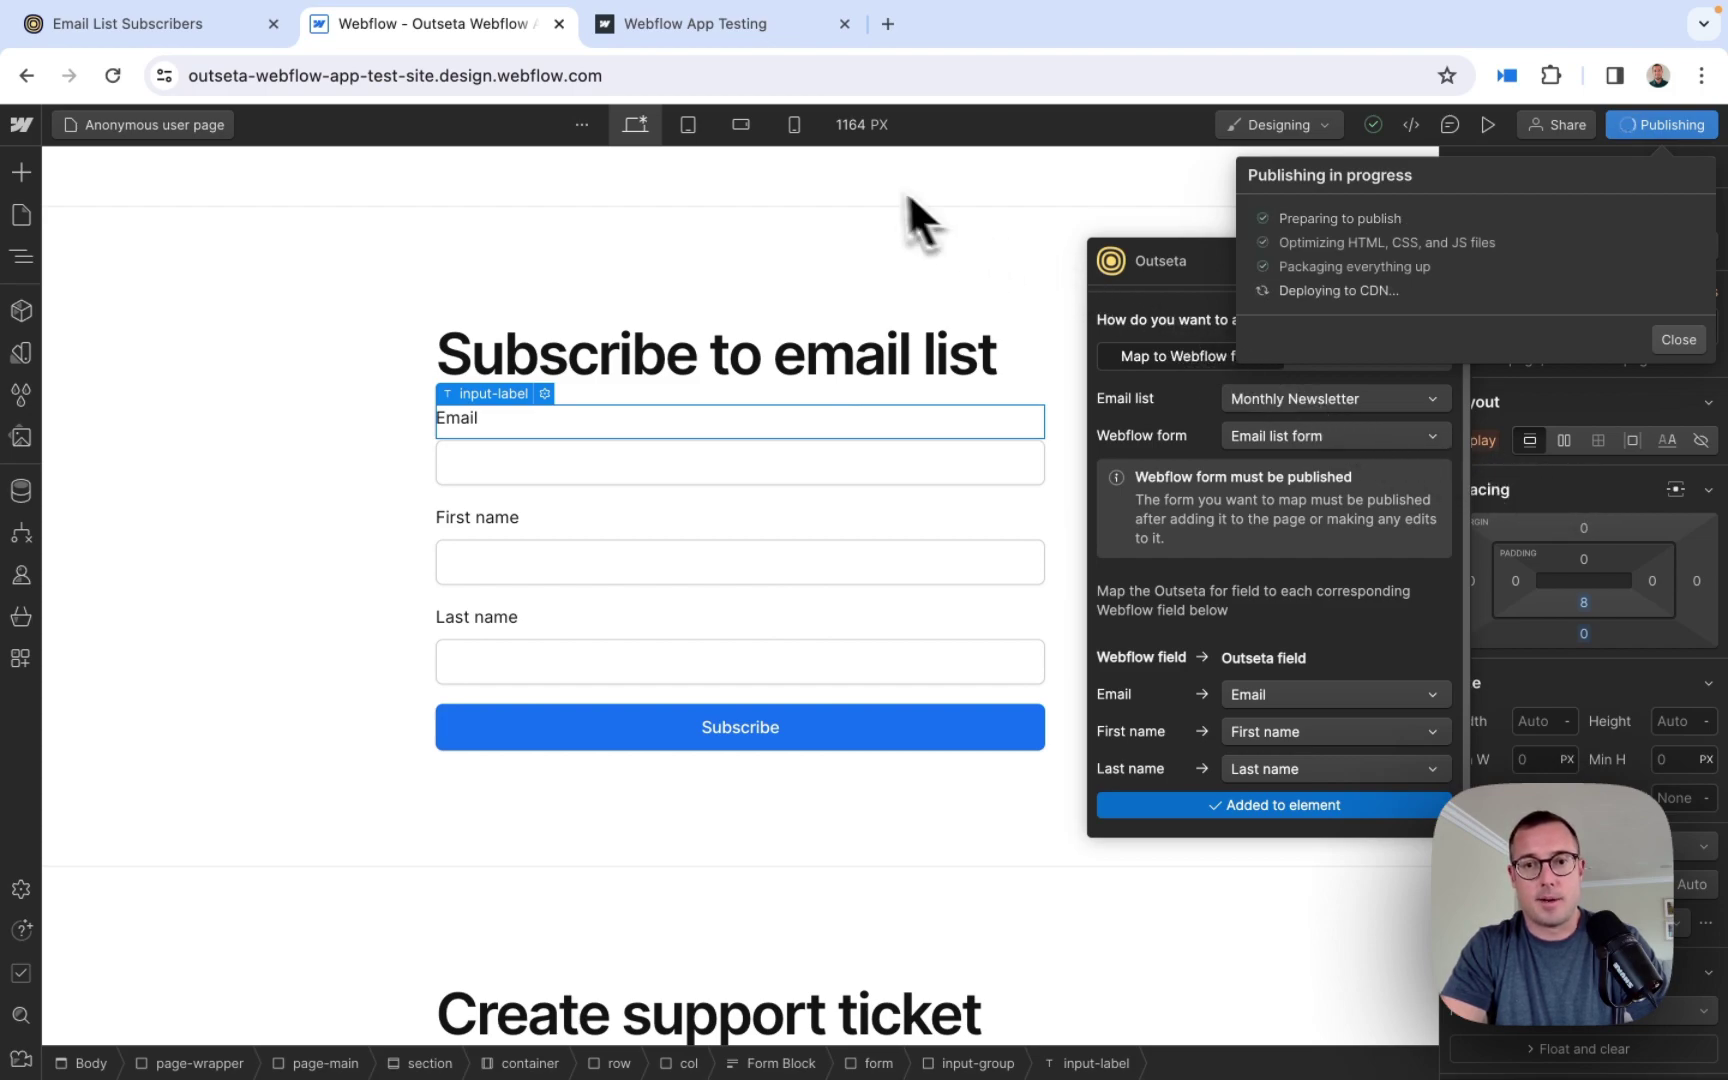
{"action": "left_click", "coordinate": [698, 36]}
{"action": "left_click", "coordinate": [119, 86]}
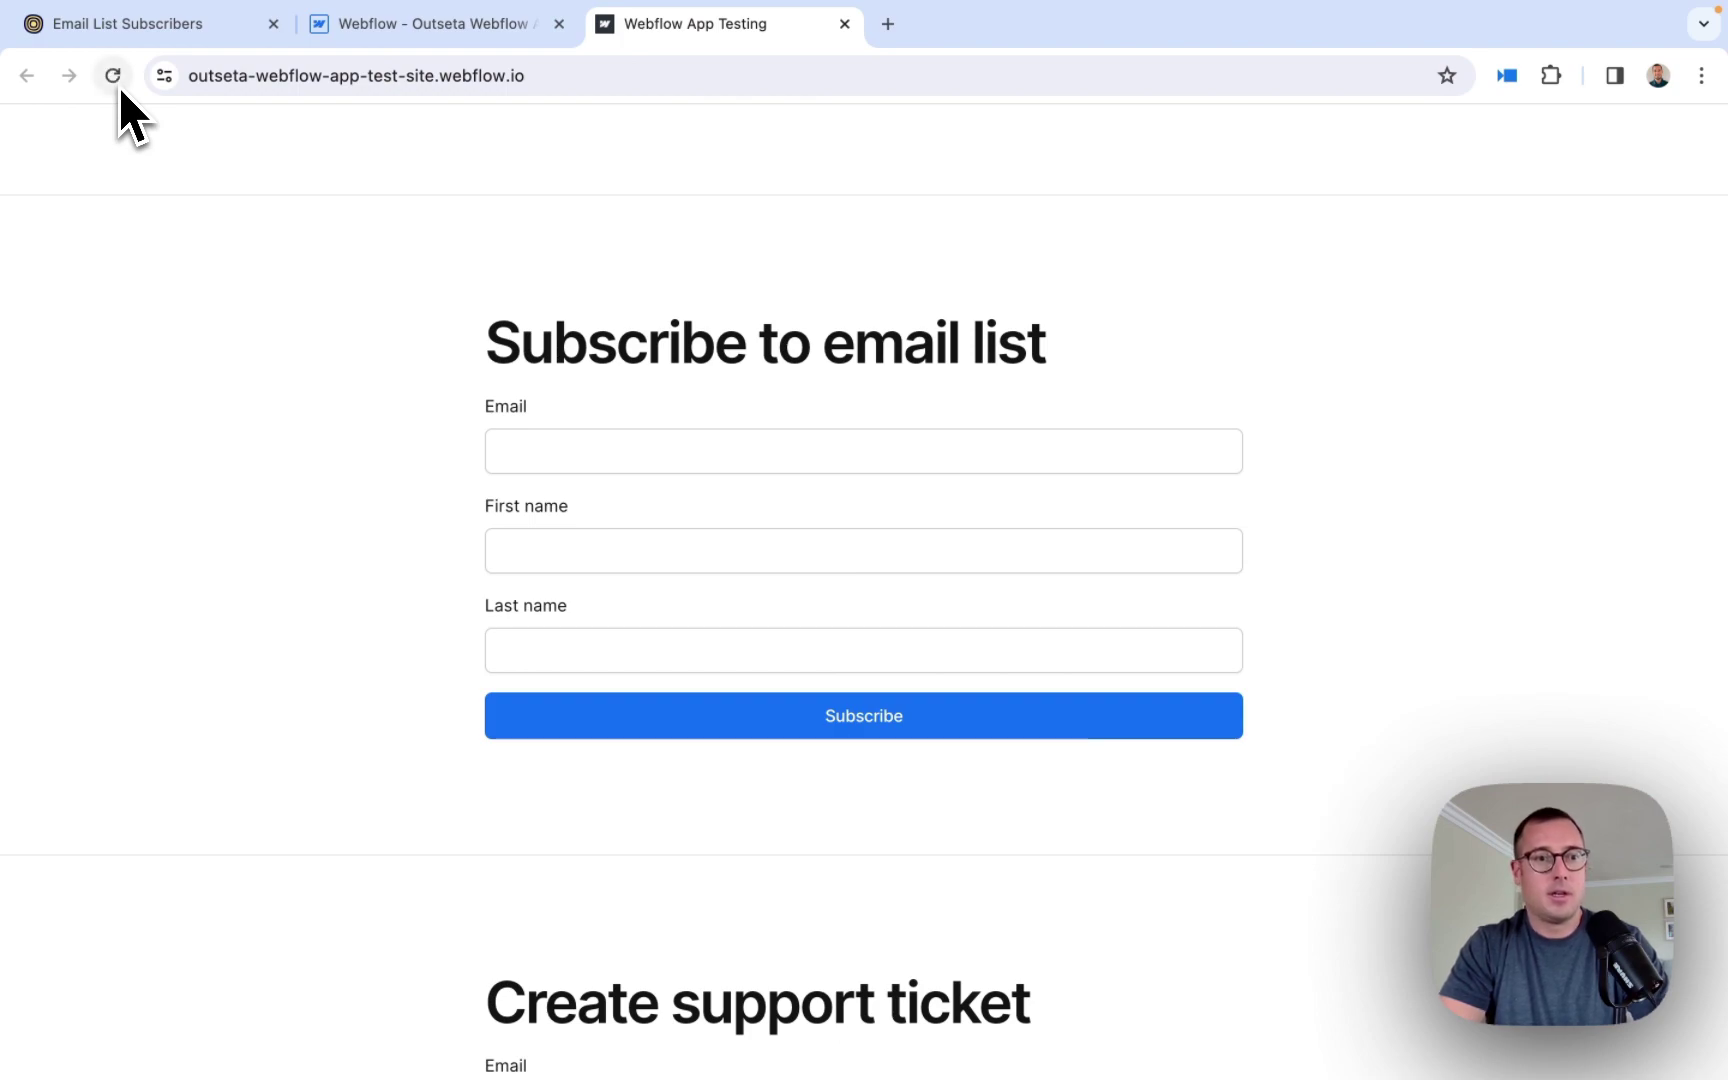
- Submit a test signup with the subscriber's e-mail, first name and last name on the live form
{"action": "left_click", "coordinate": [575, 451]}
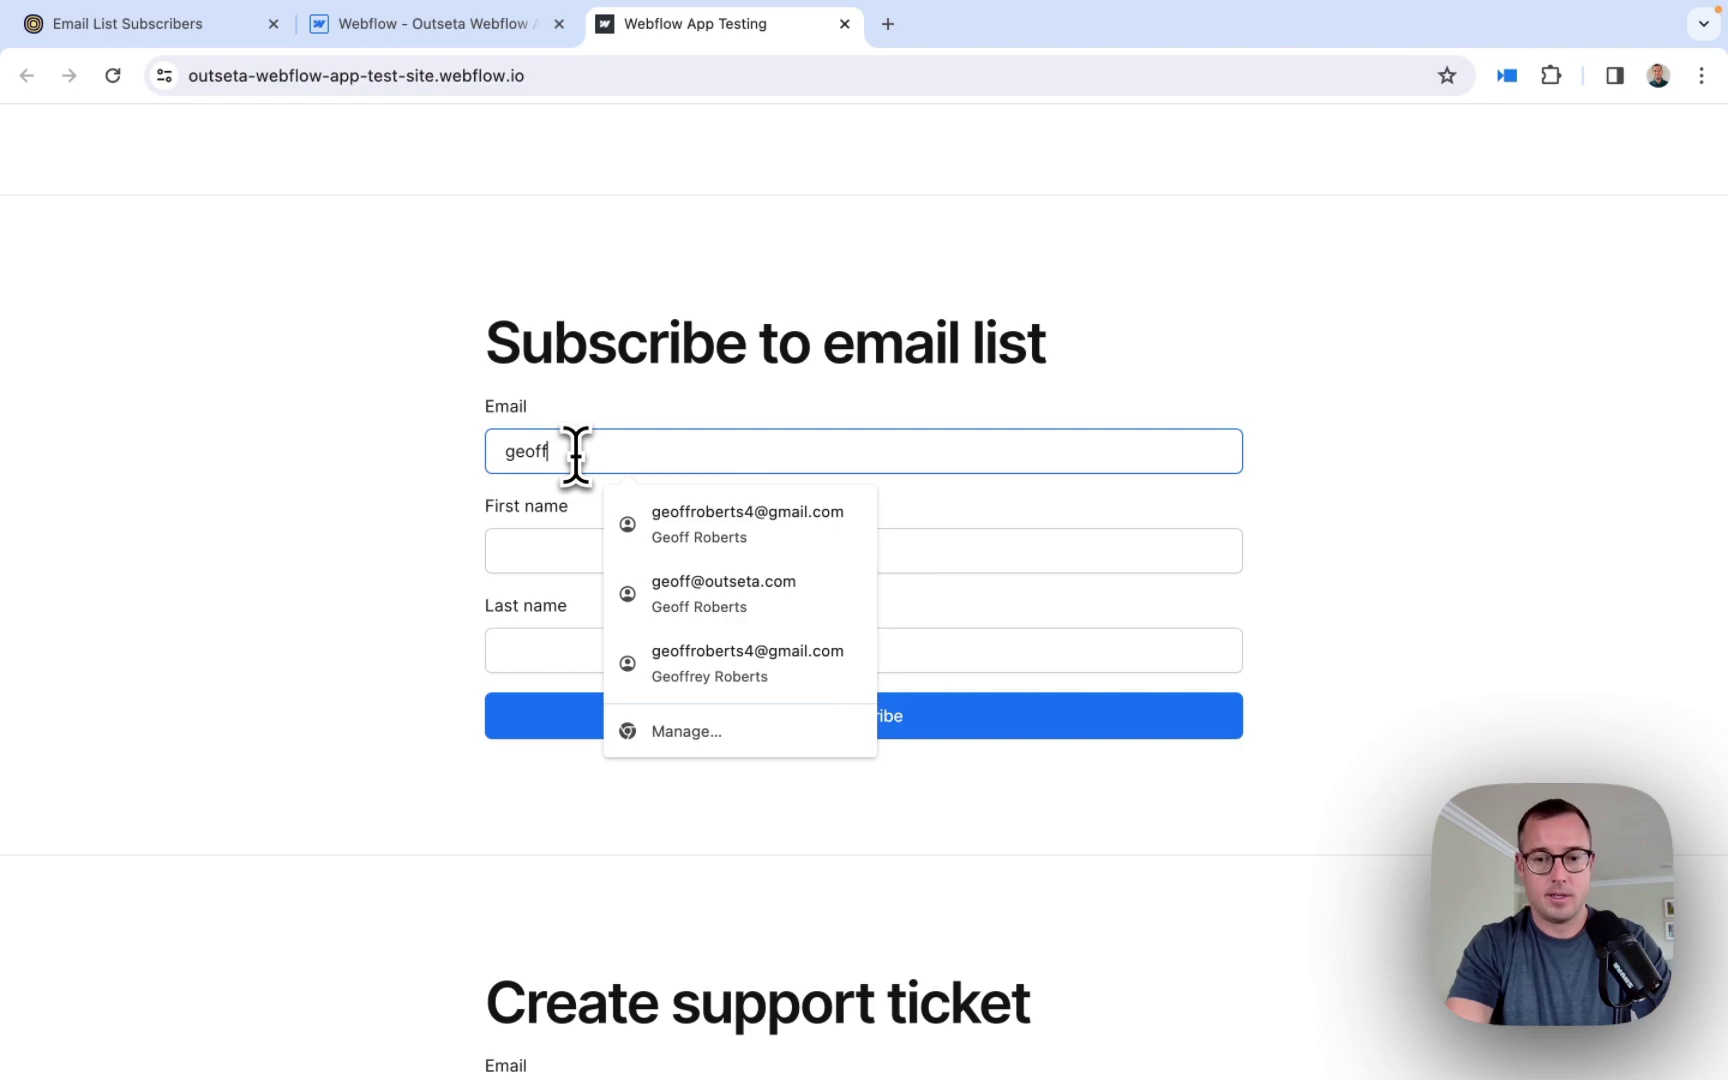
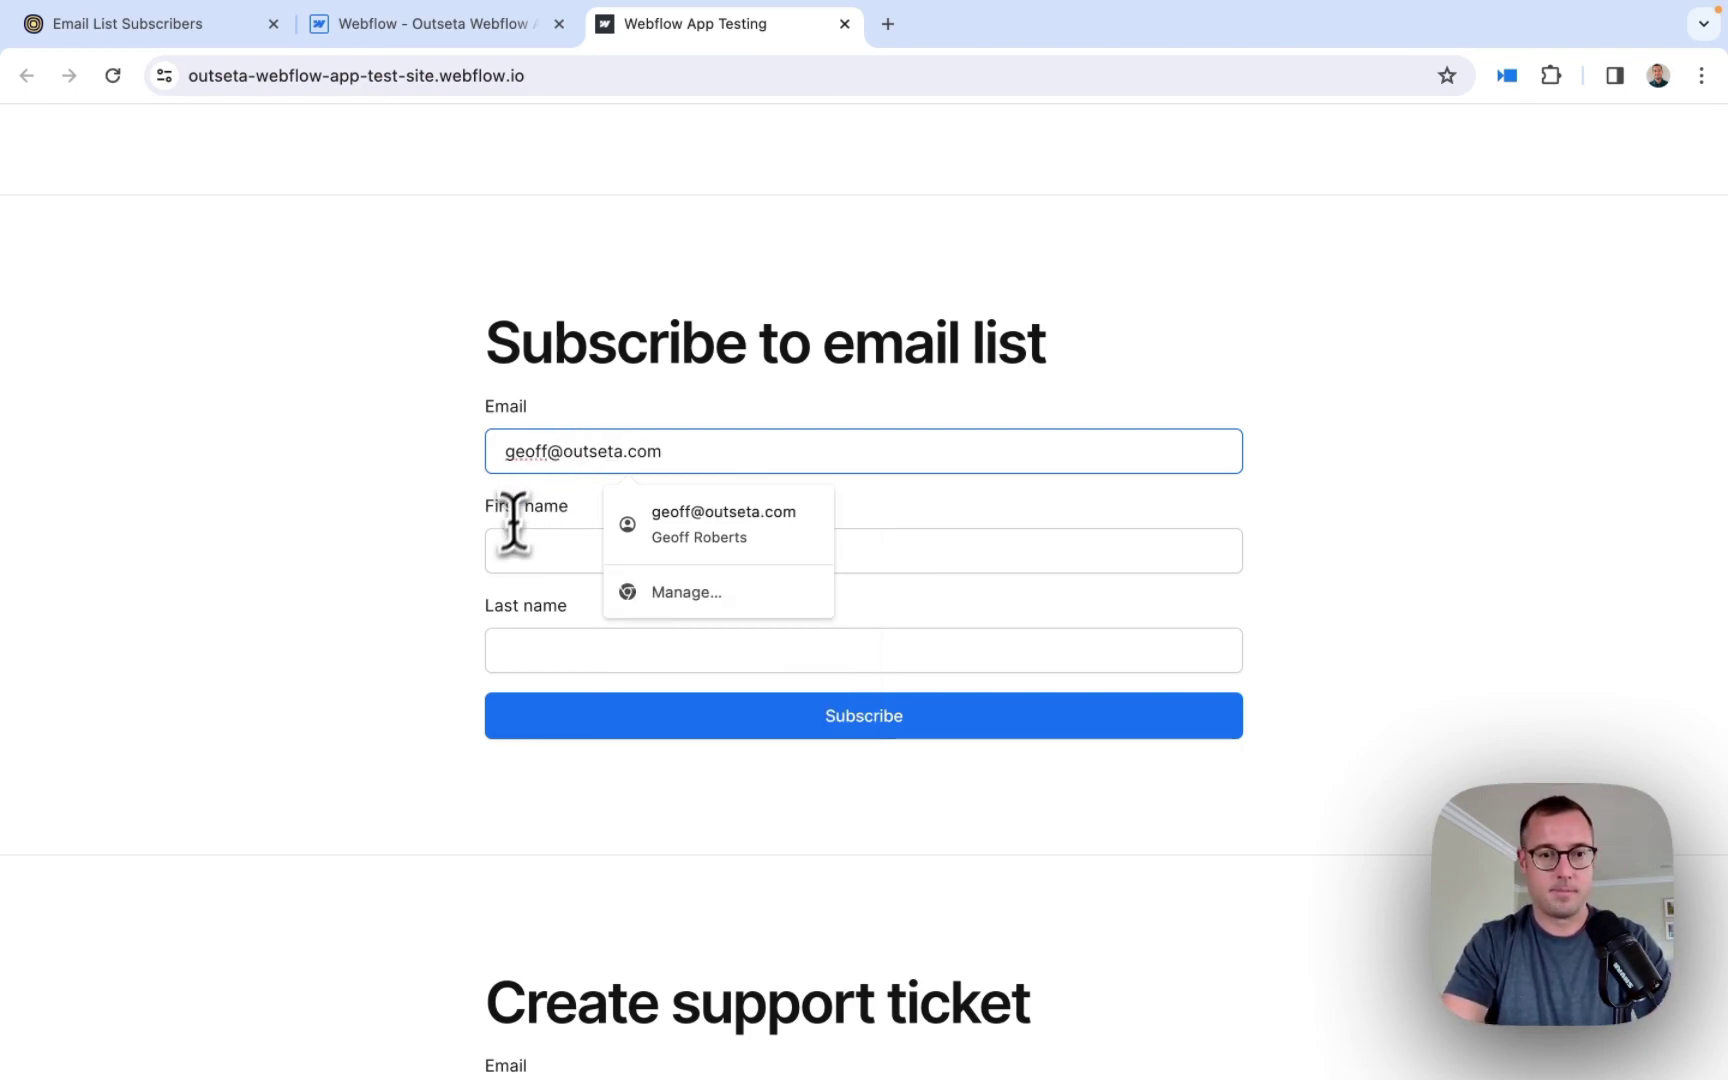
{"action": "left_click", "coordinate": [511, 546]}
{"action": "left_click", "coordinate": [540, 640]}
{"action": "left_click", "coordinate": [1331, 656]}
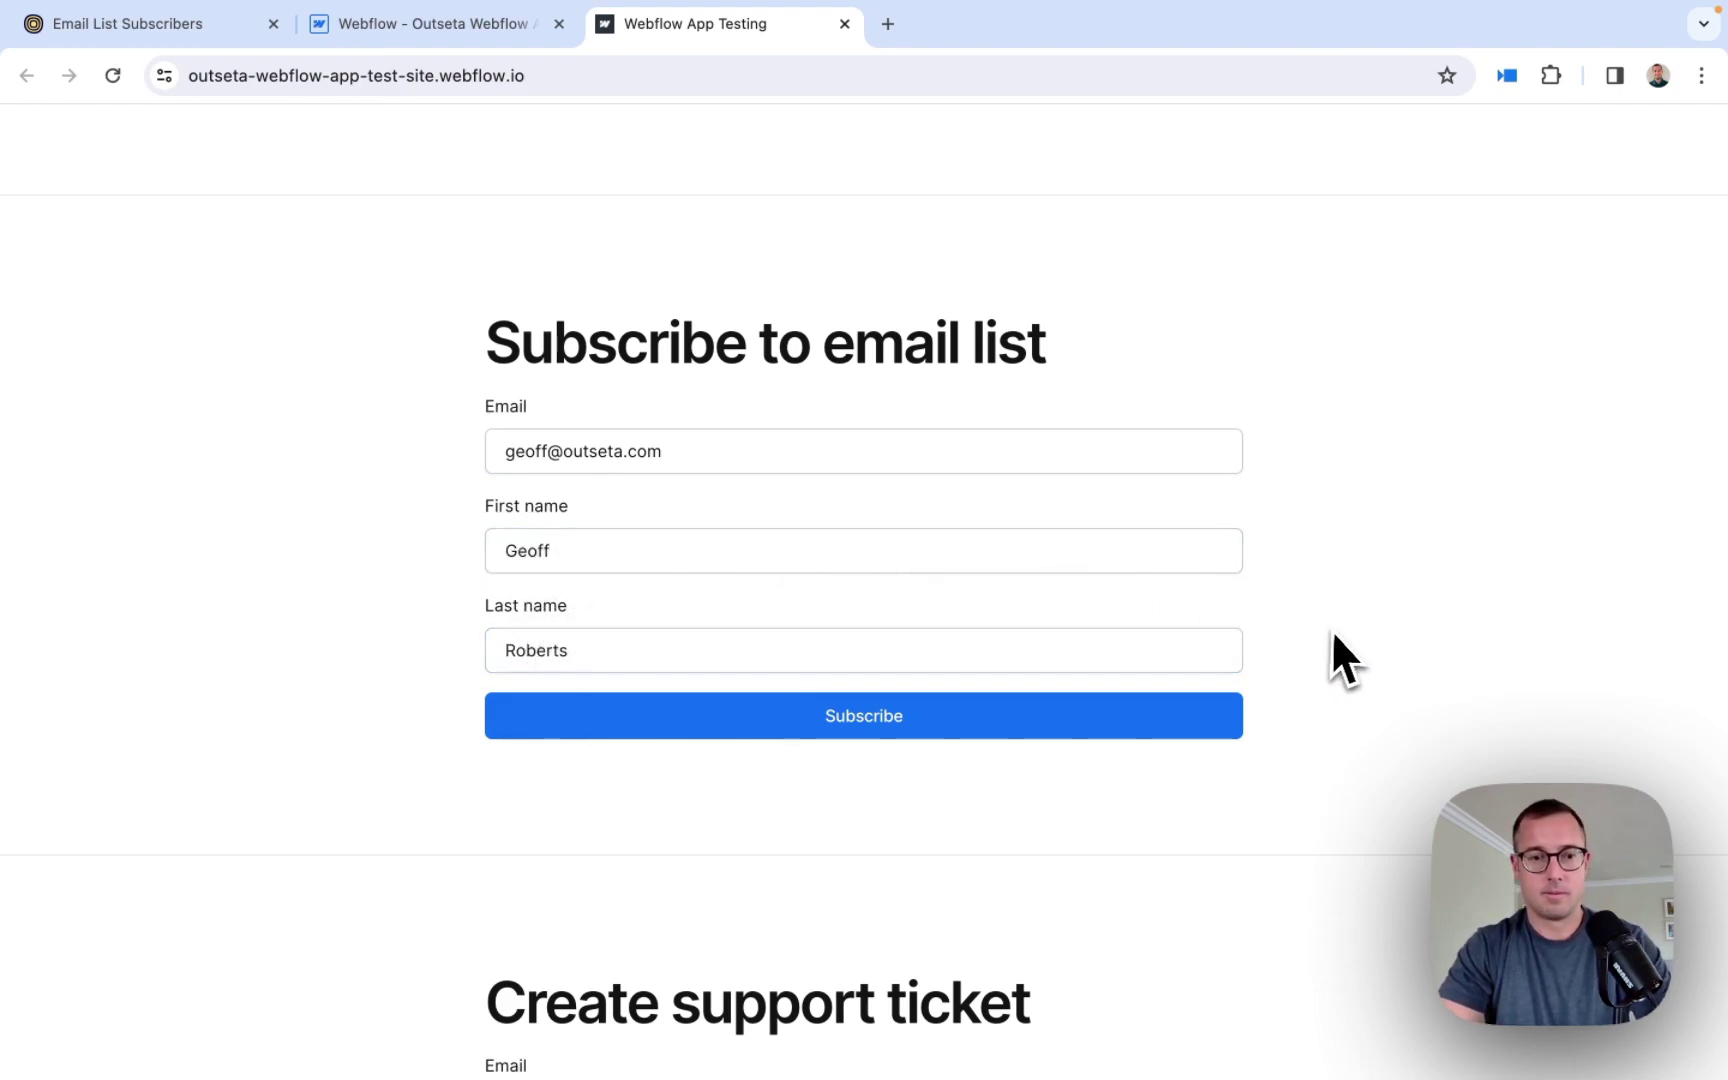
{"action": "left_click", "coordinate": [877, 736]}
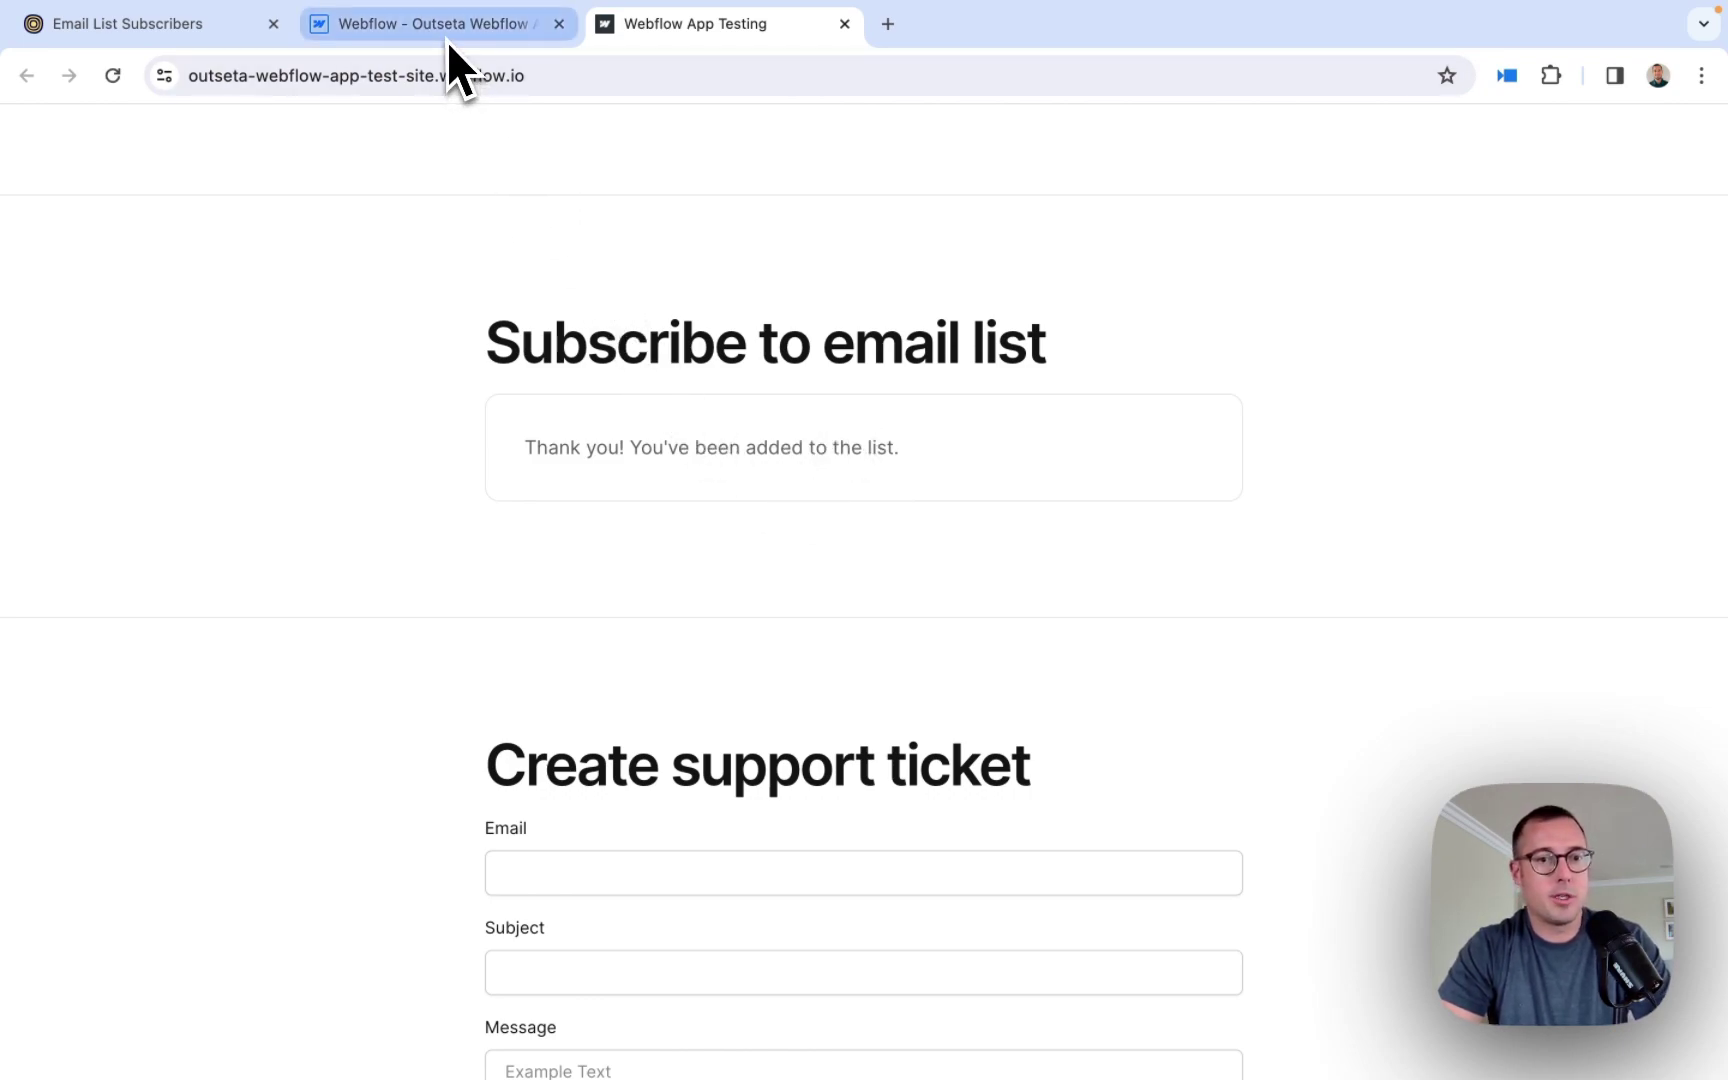
{"action": "left_click", "coordinate": [138, 27]}
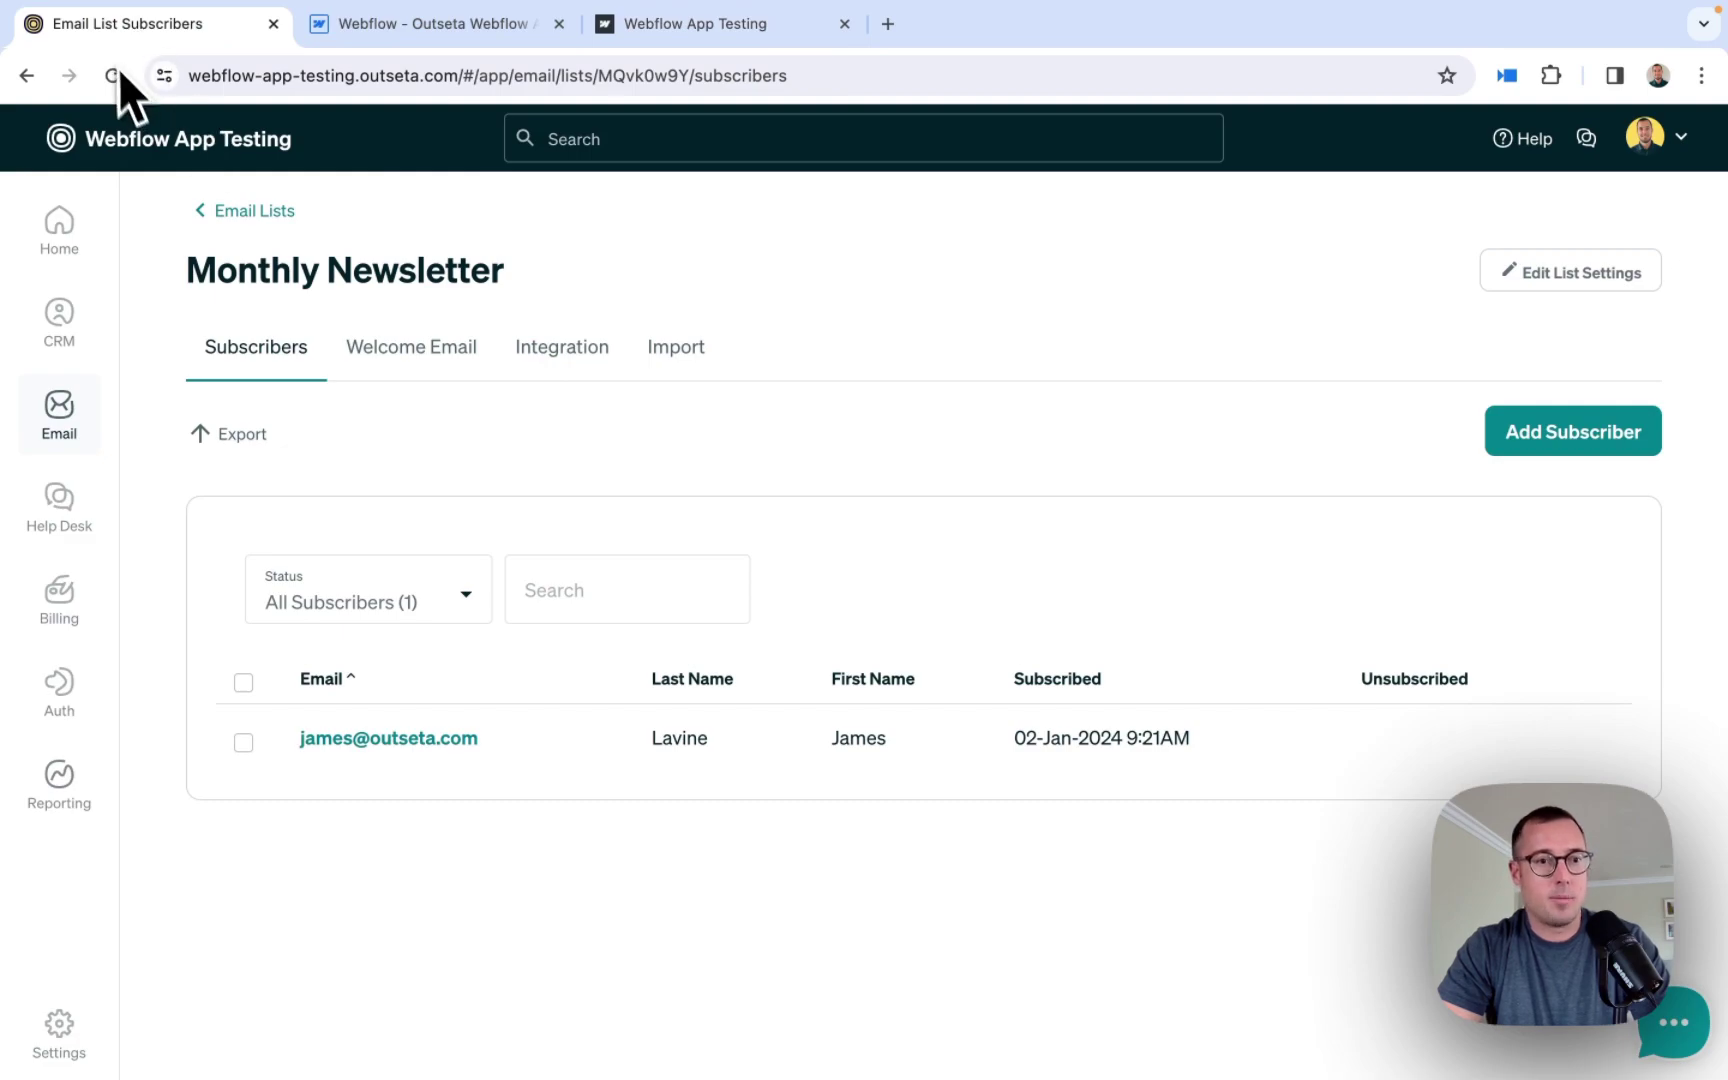
- Reload the Monthly Newsletter Subscribers page so the new test signup shows as the second subscriber
{"action": "left_click", "coordinate": [121, 74]}
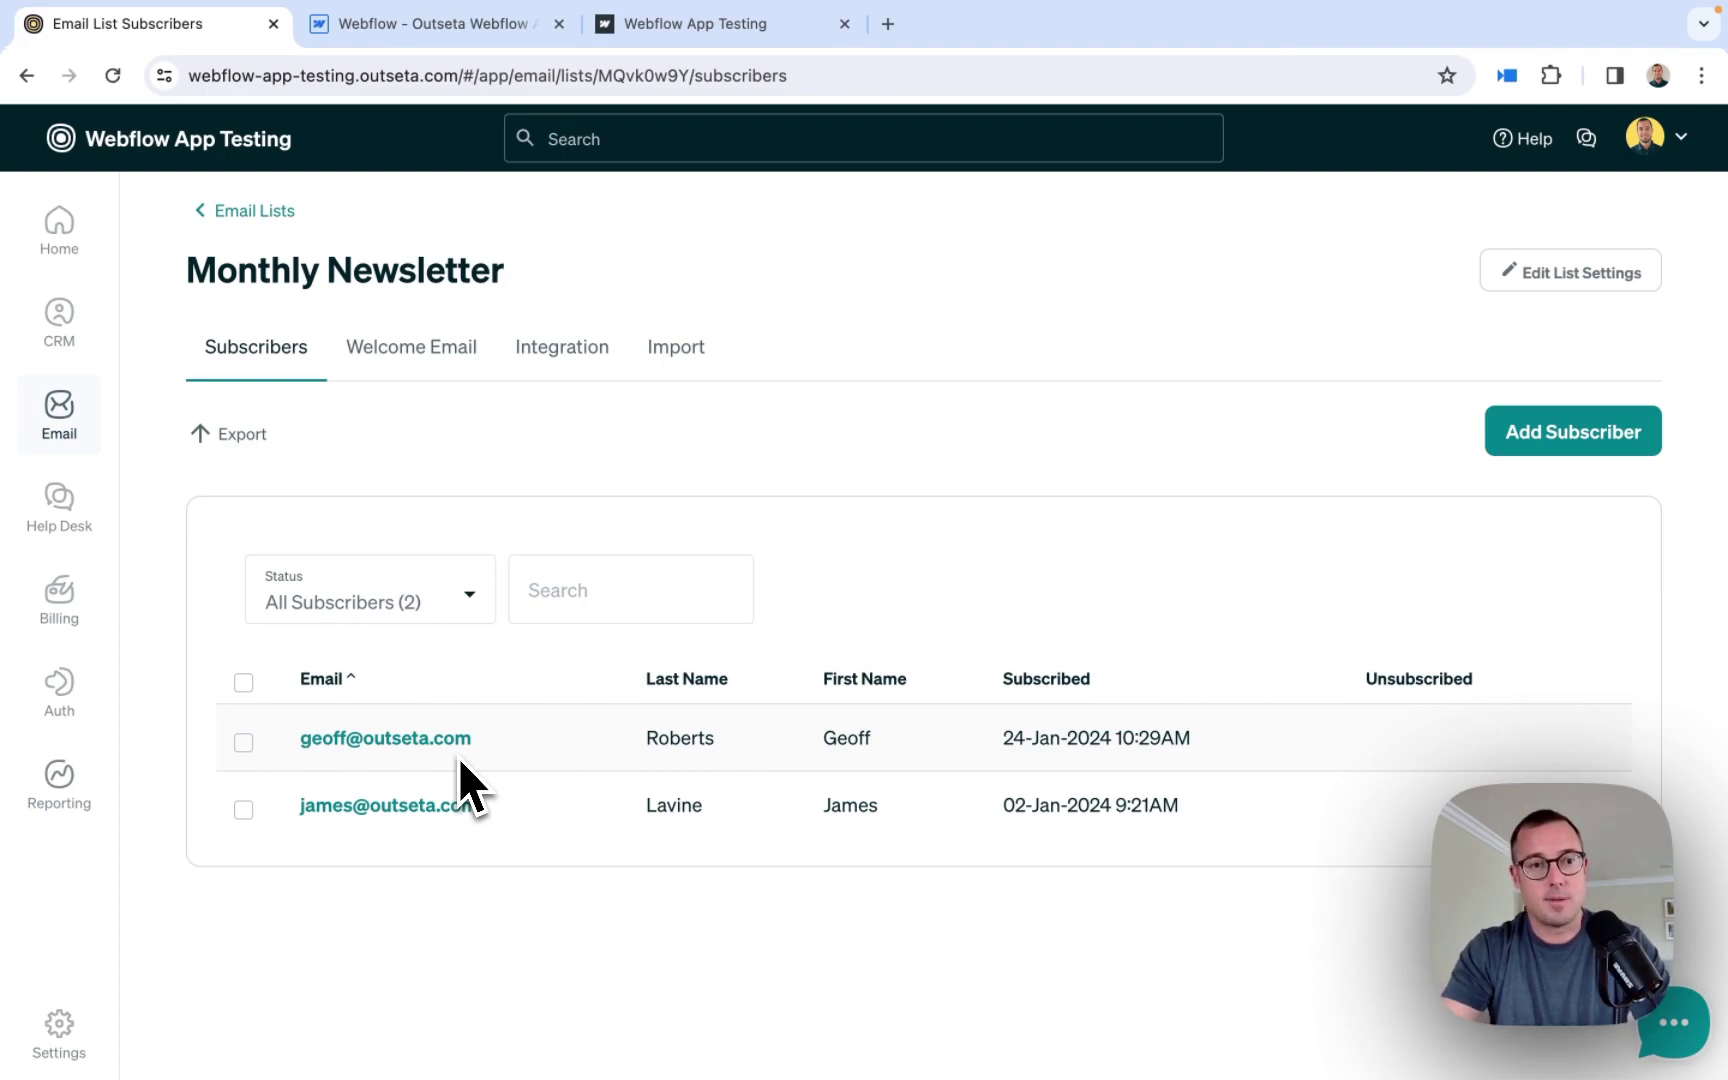
- Create a new drip campaign named 'Newsletter Automation' under Email > Drip Campaigns
{"action": "mouse_move", "coordinate": [76, 404]}
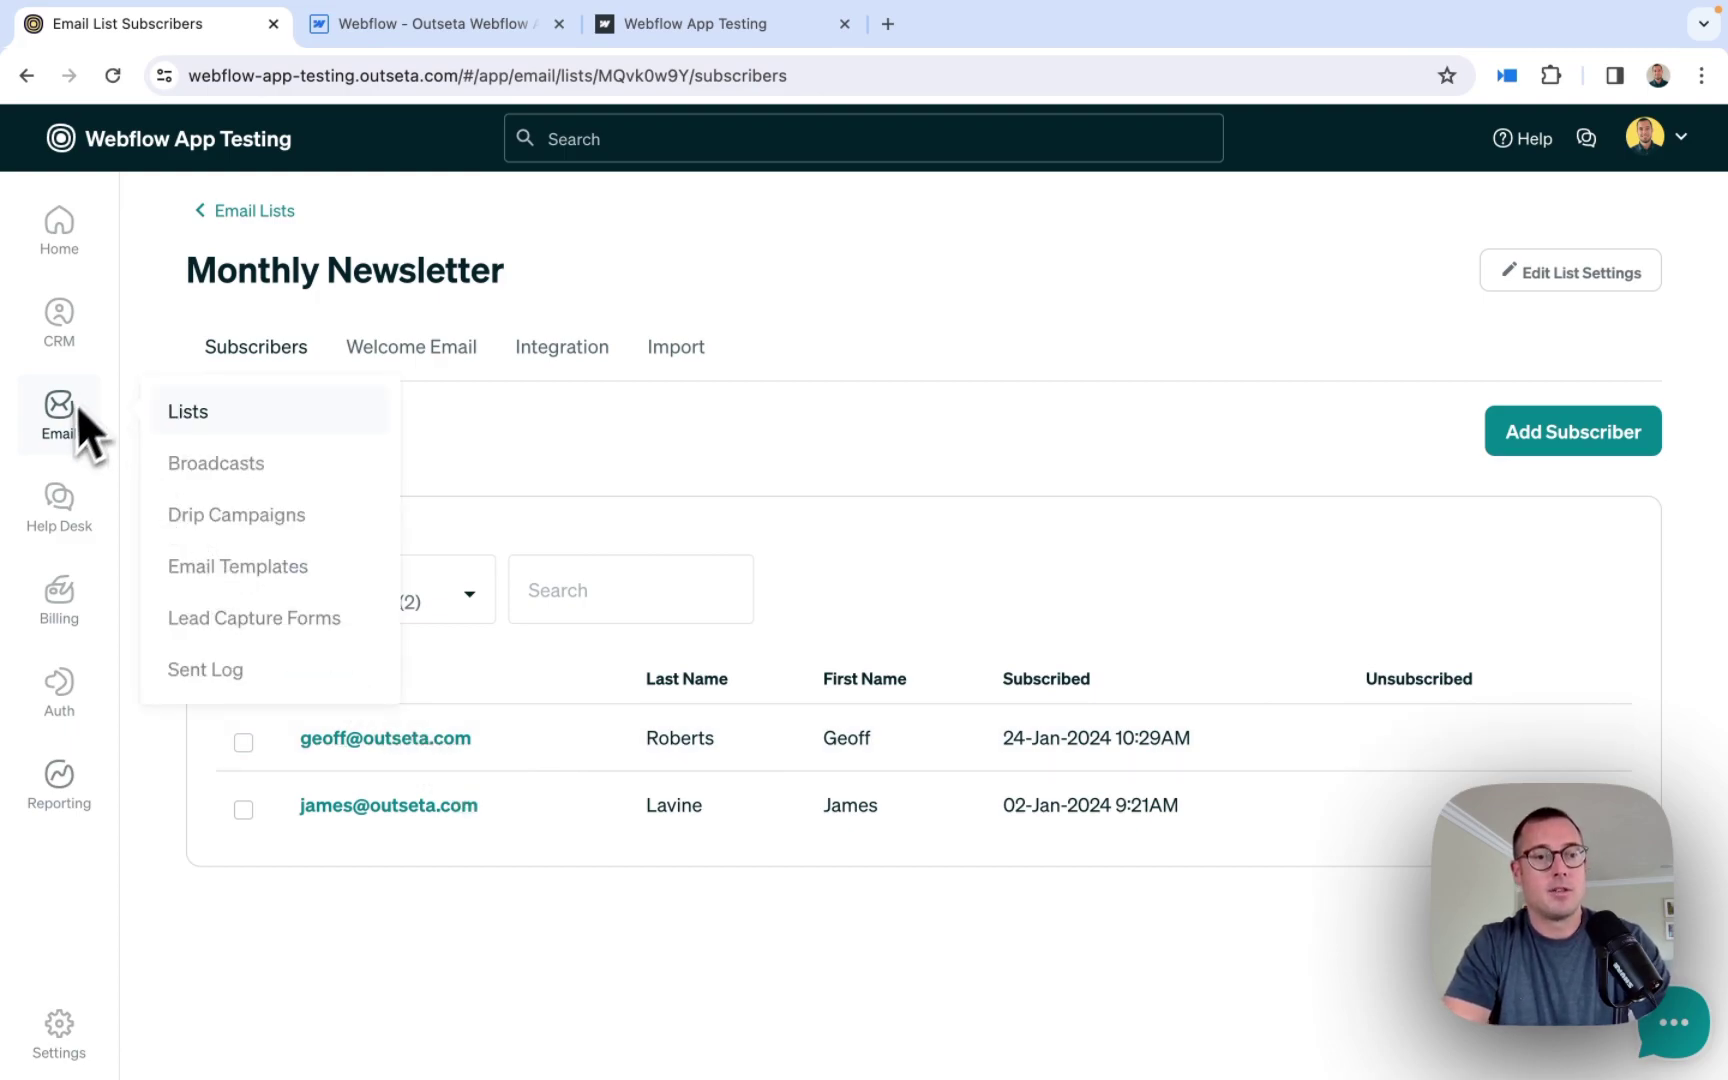
{"action": "mouse_move", "coordinate": [55, 452]}
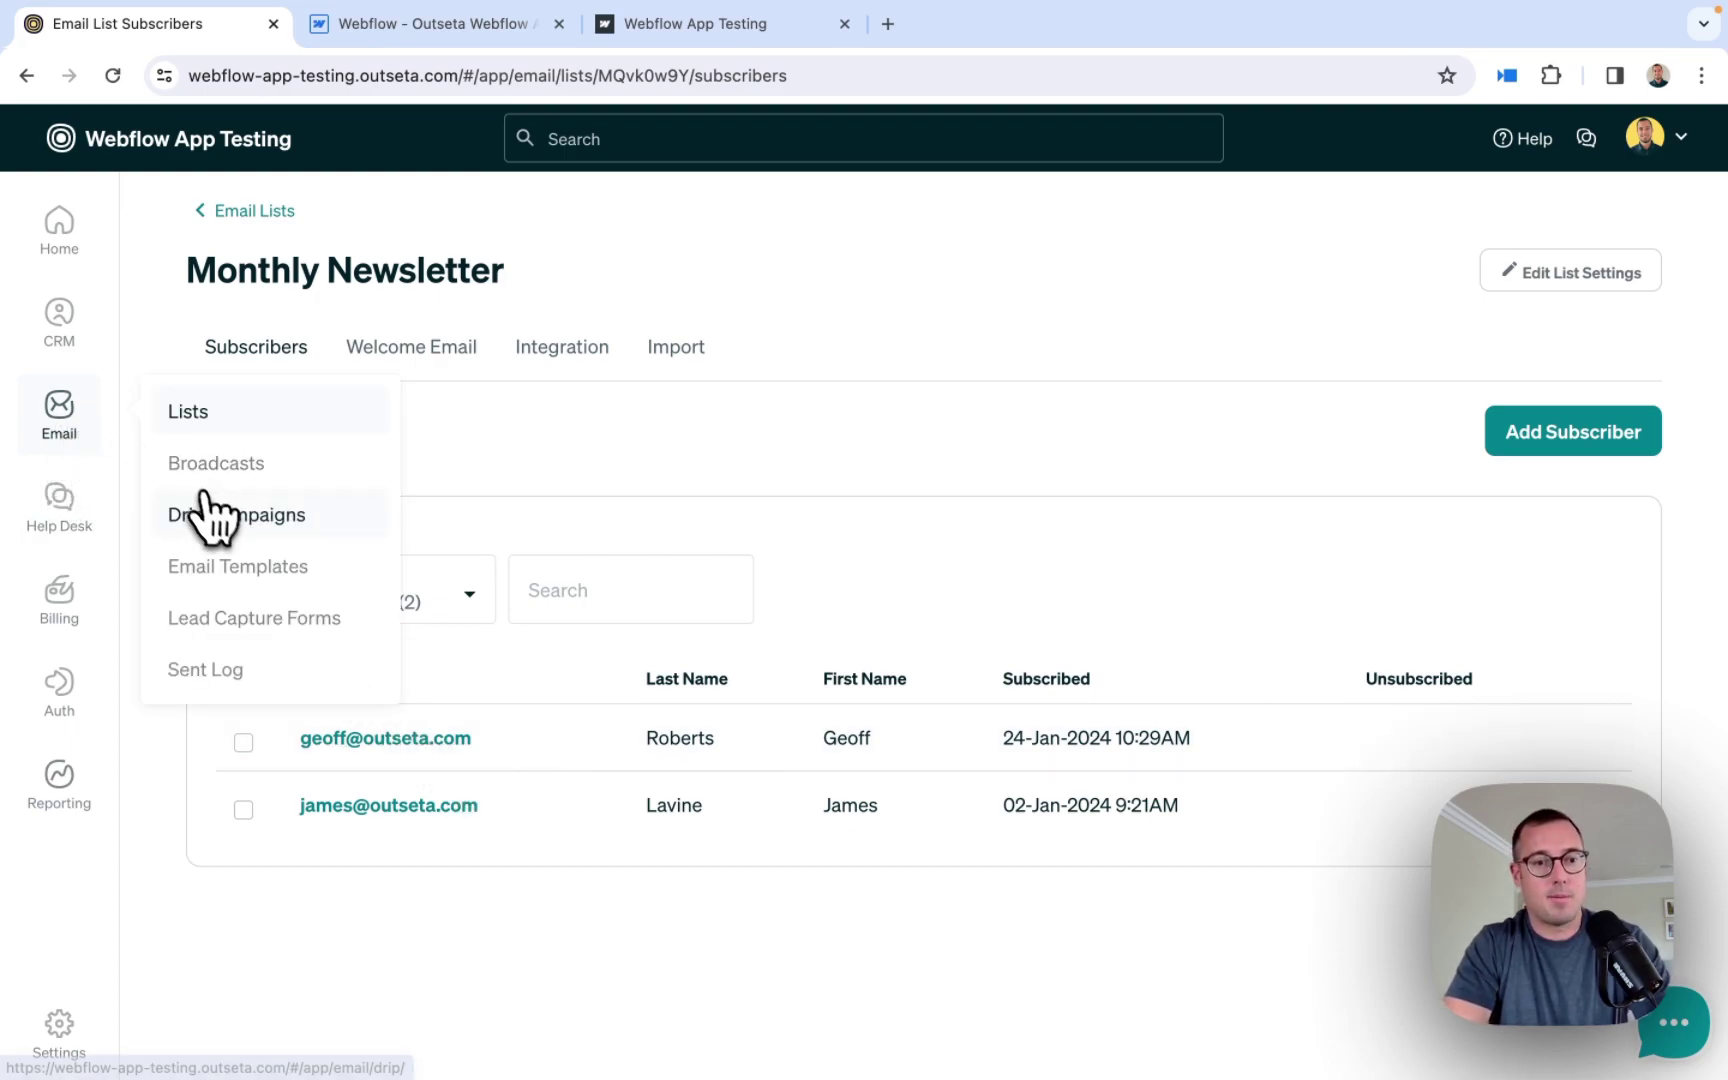
{"action": "left_click", "coordinate": [215, 514]}
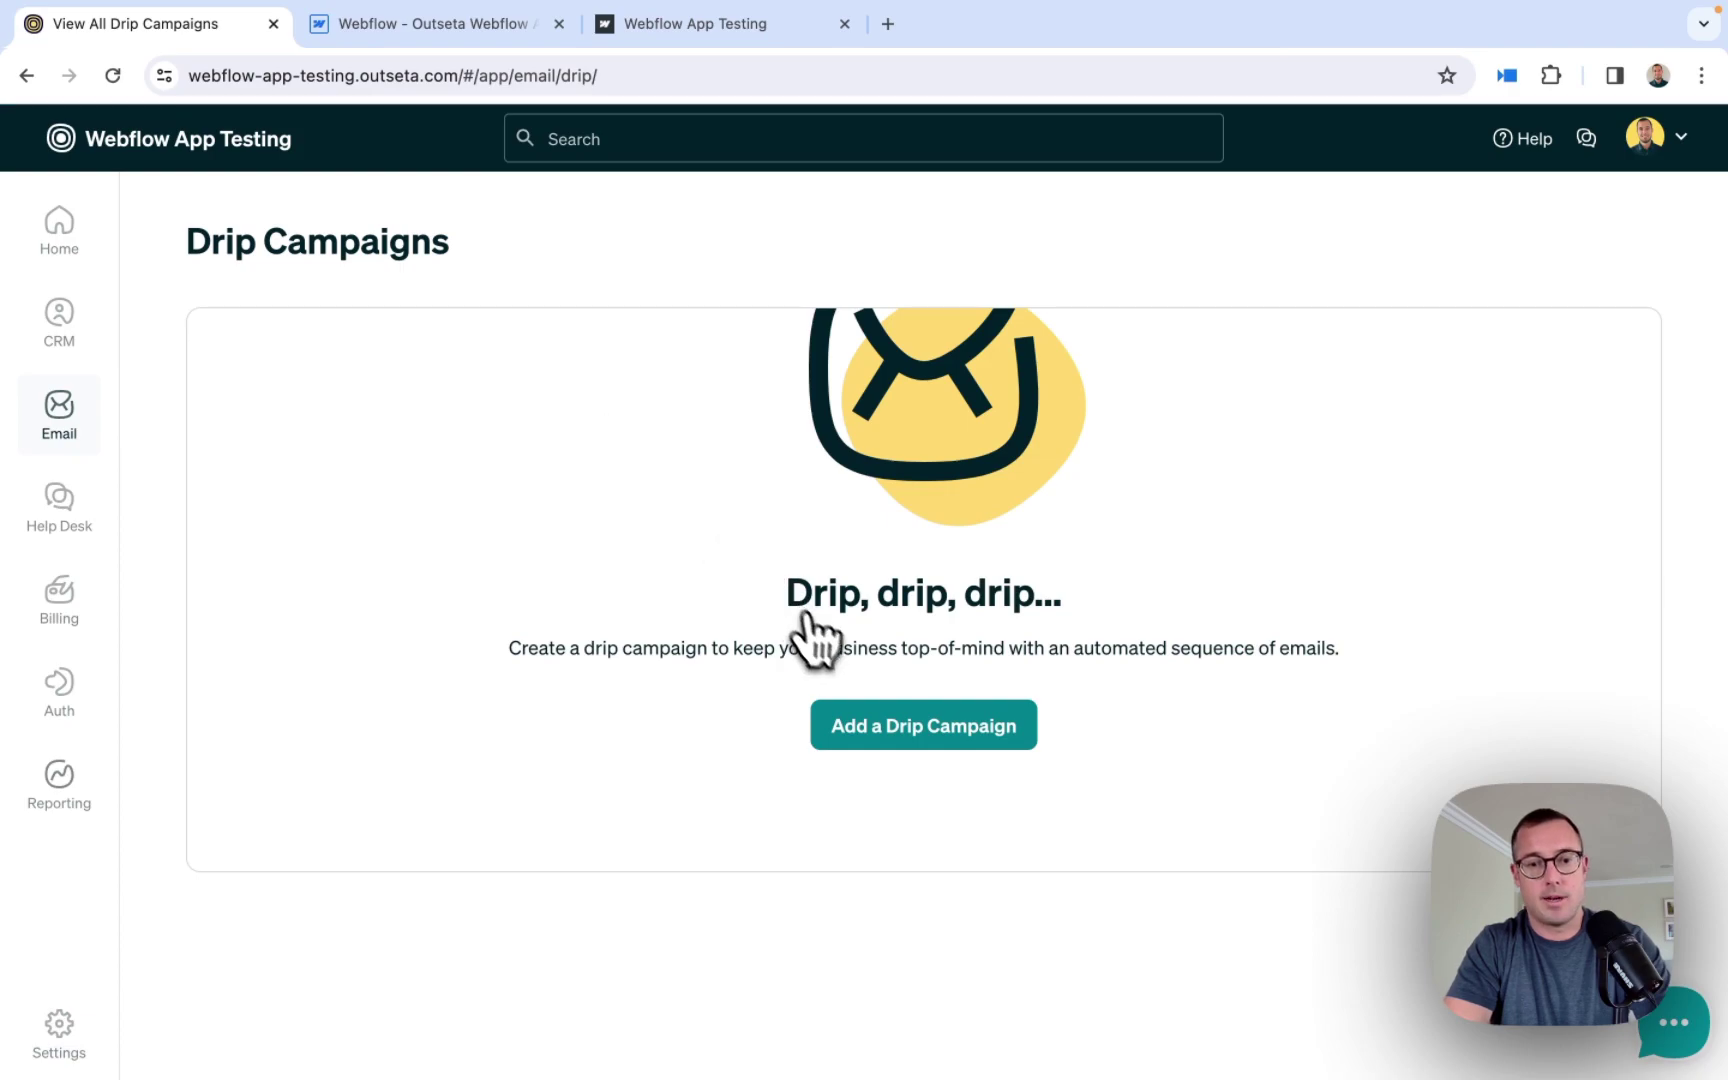
{"action": "left_click", "coordinate": [940, 737]}
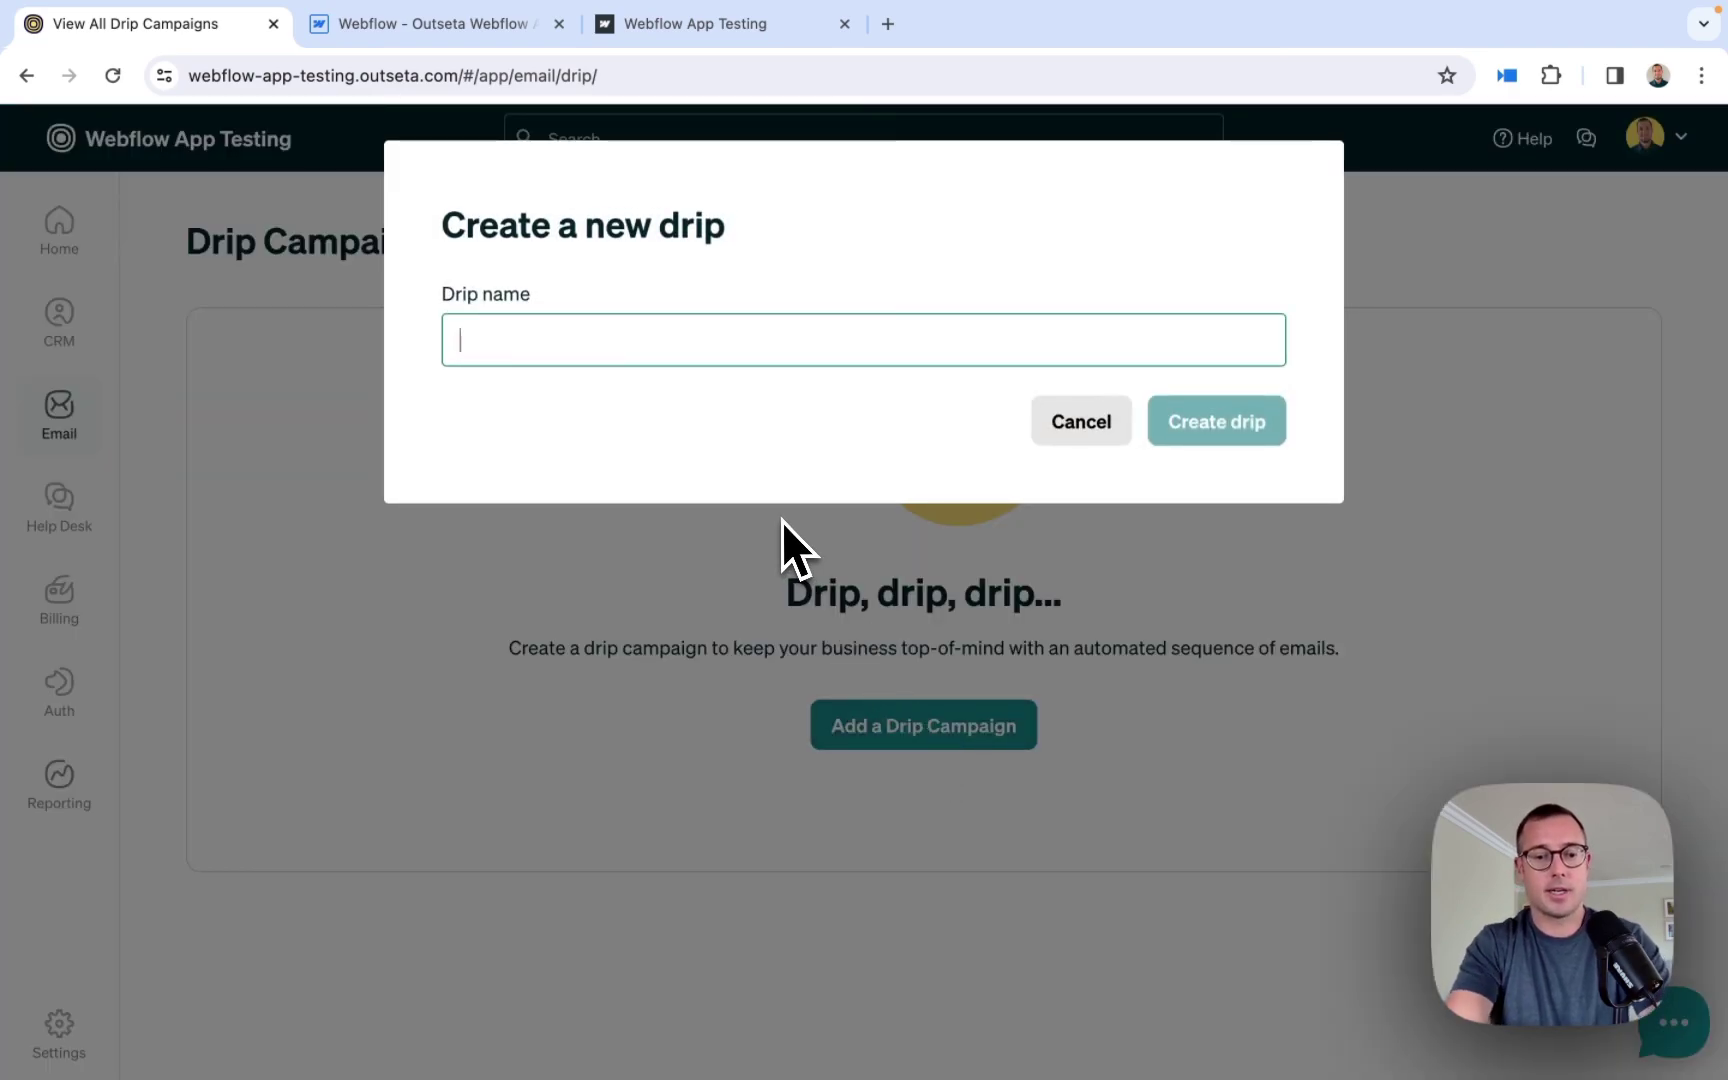
{"action": "type", "text": "Newssl"}
{"action": "type", "text": "le"}
{"action": "type", "text": "tter Automa"}
{"action": "type", "text": "tion"}
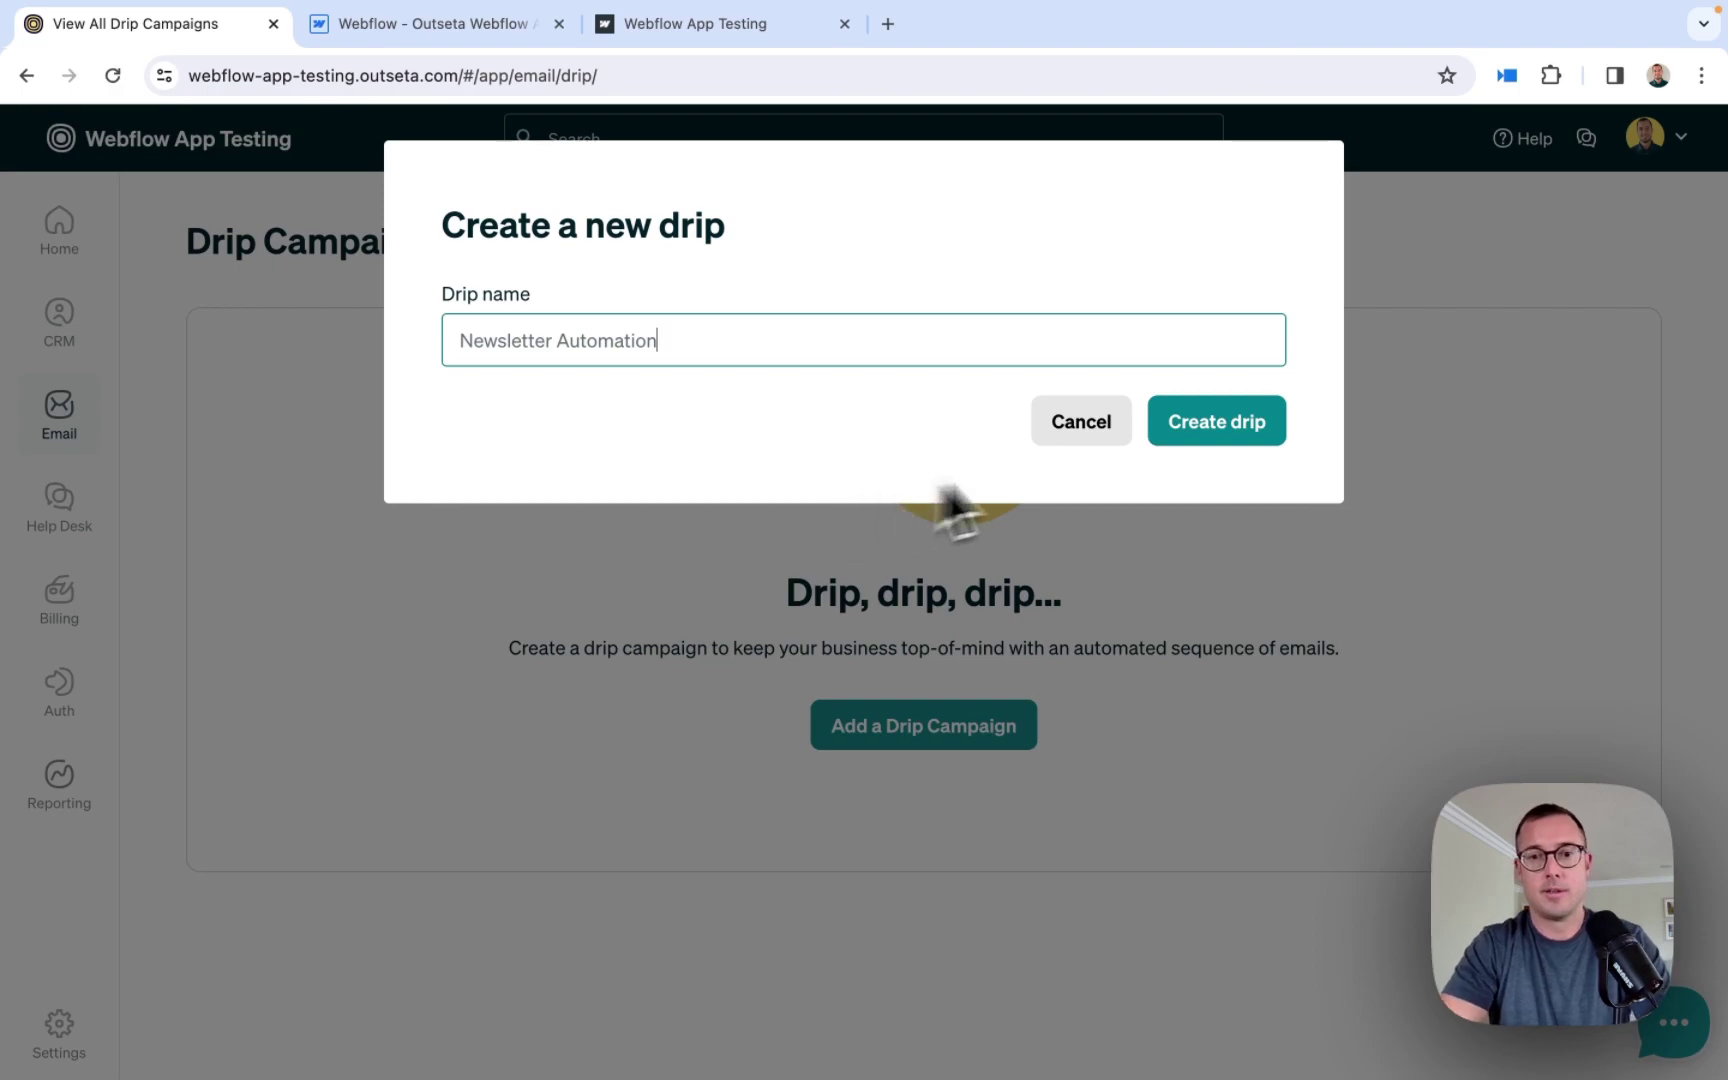
{"action": "left_click", "coordinate": [1208, 428]}
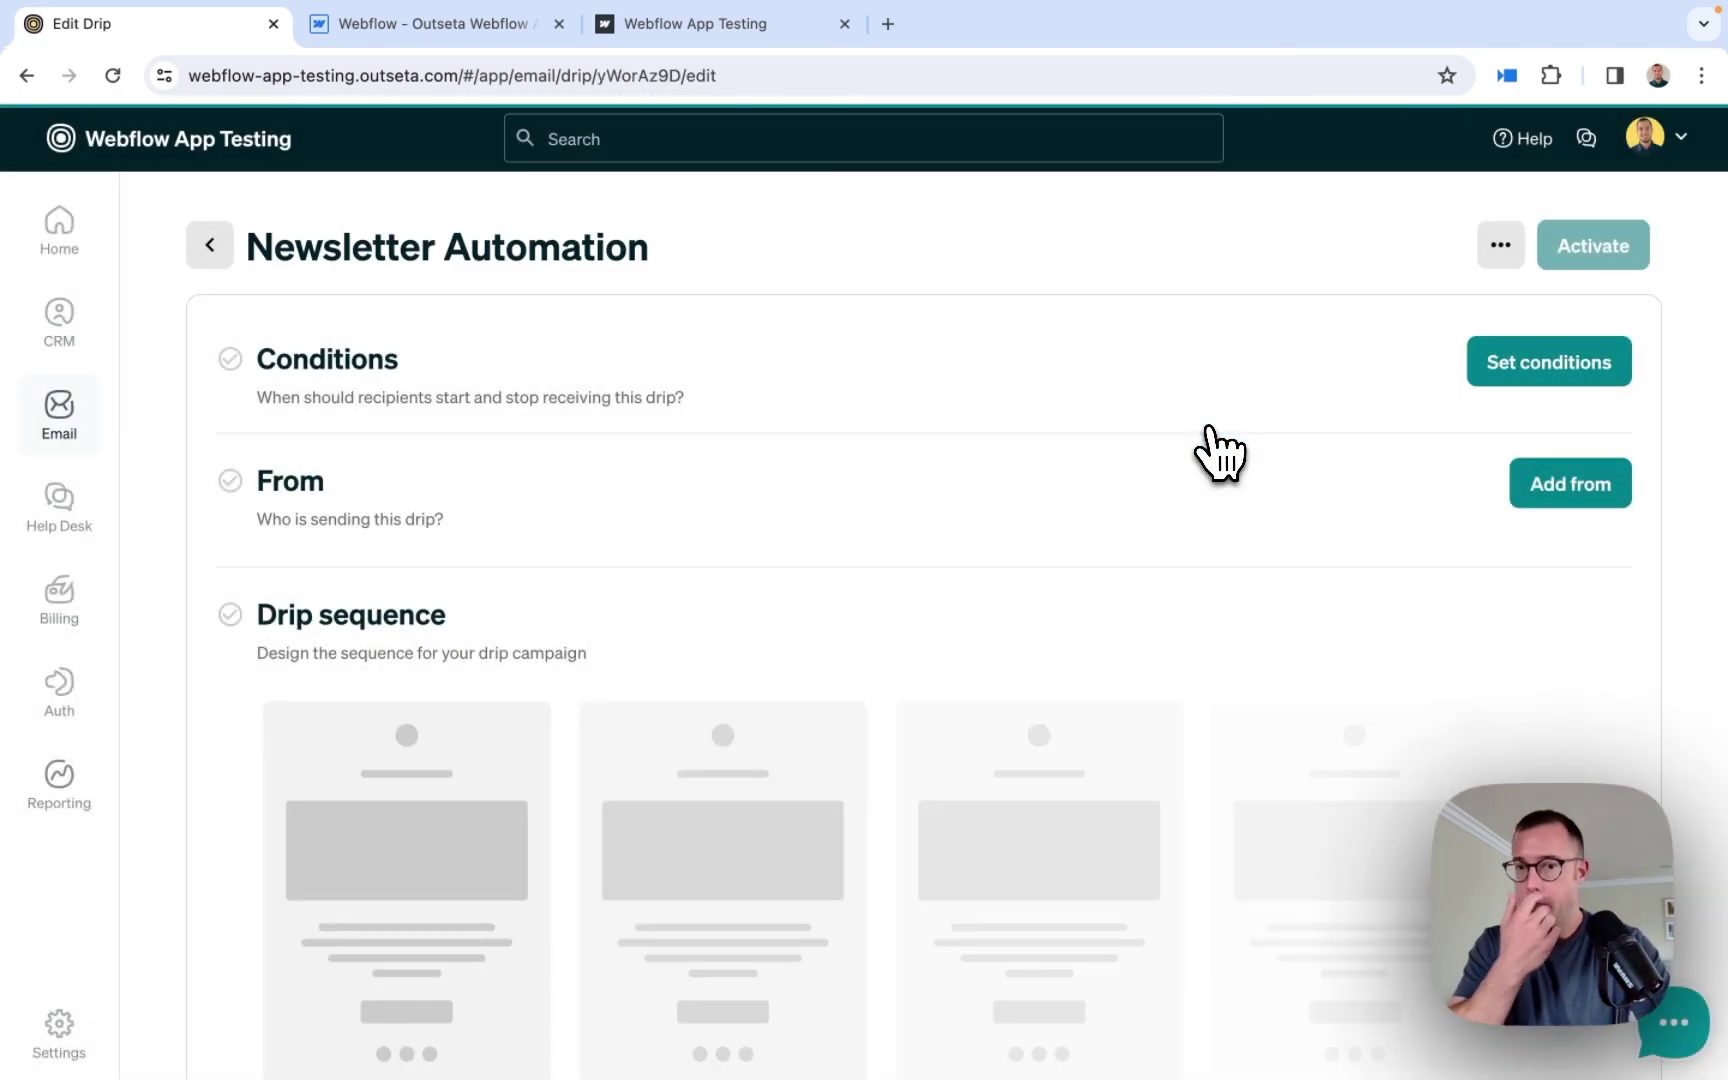
- Set the drip to start when a person subscribes to the Monthly Newsletter list, and save
{"action": "left_click", "coordinate": [1514, 378]}
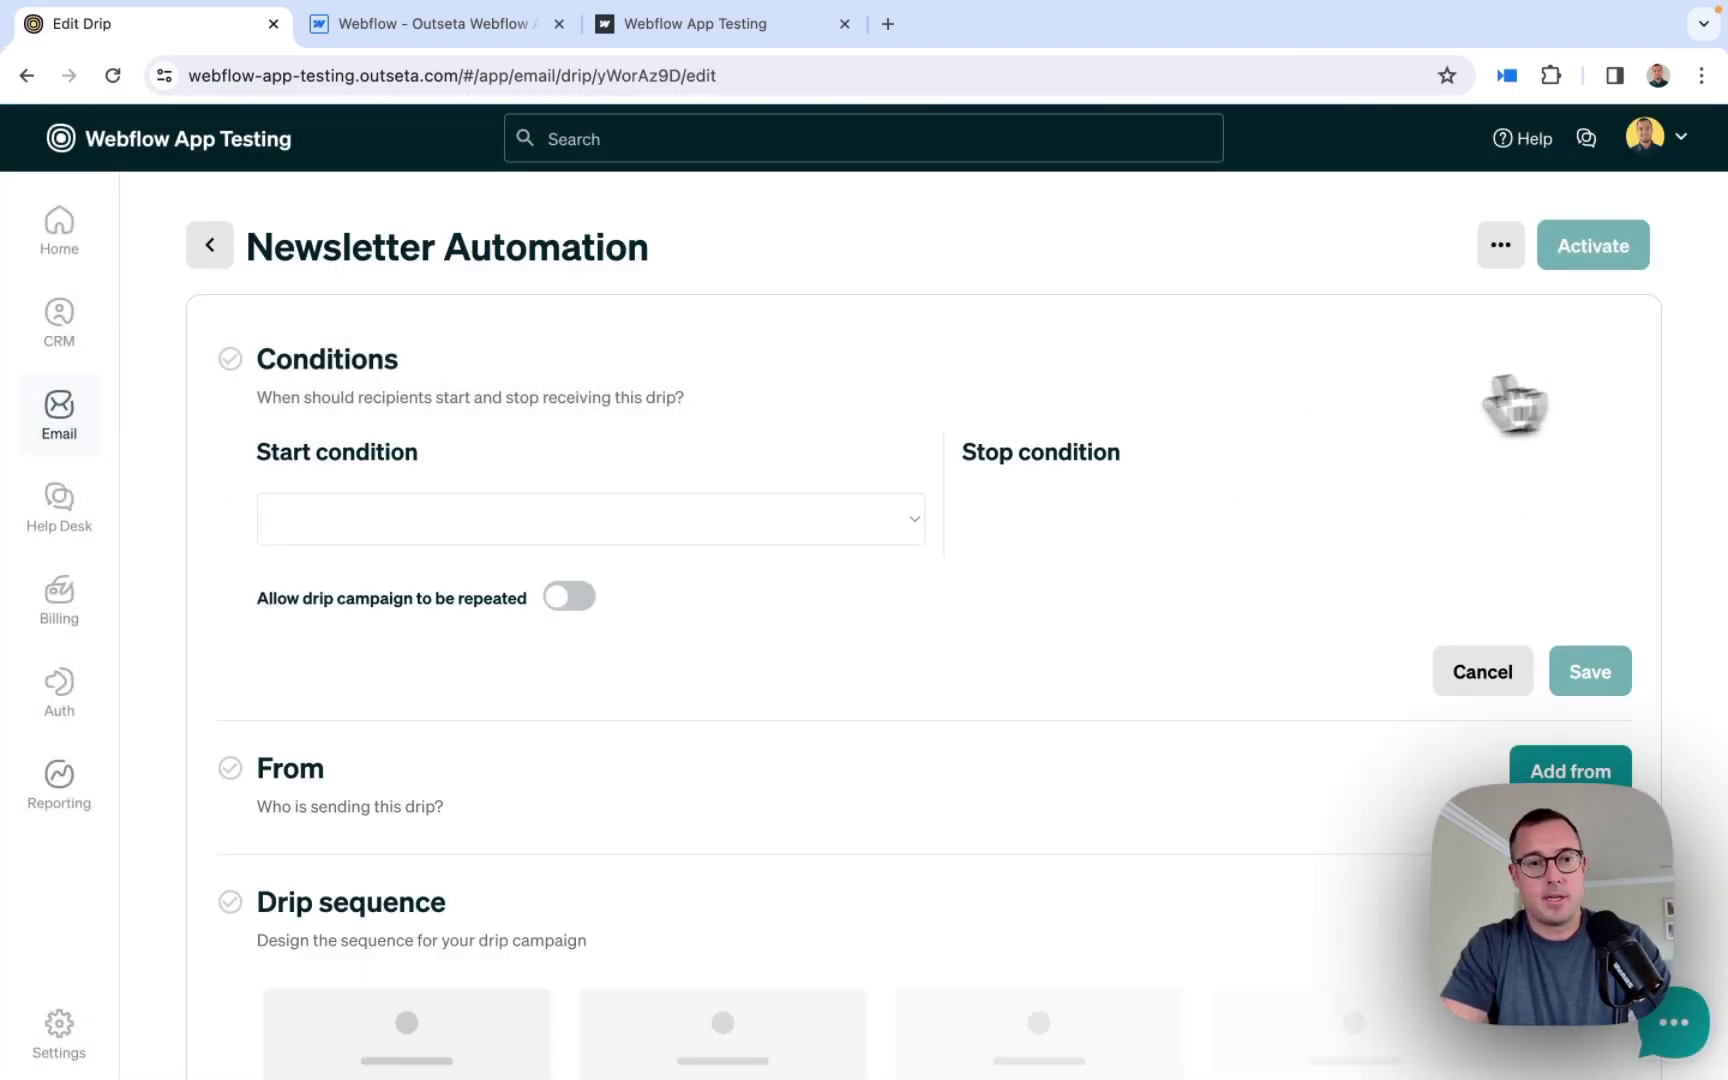
{"action": "left_click", "coordinate": [686, 521]}
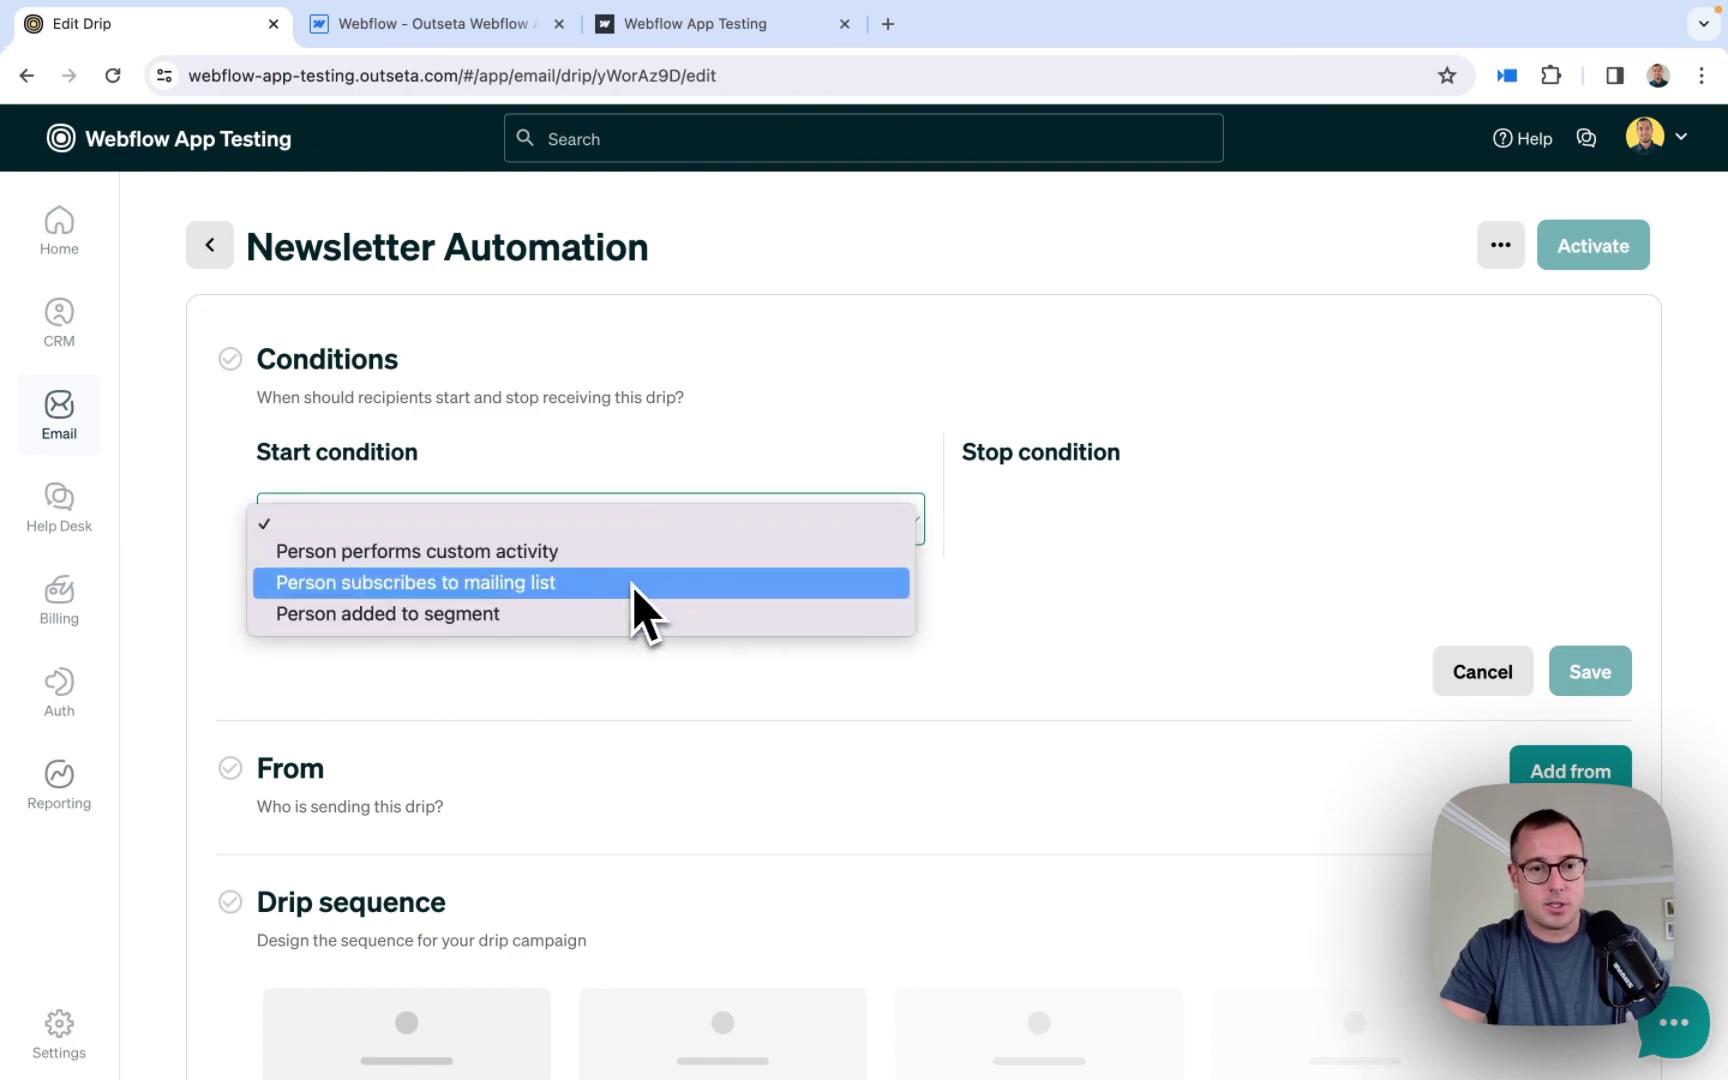
{"action": "left_click", "coordinate": [521, 585]}
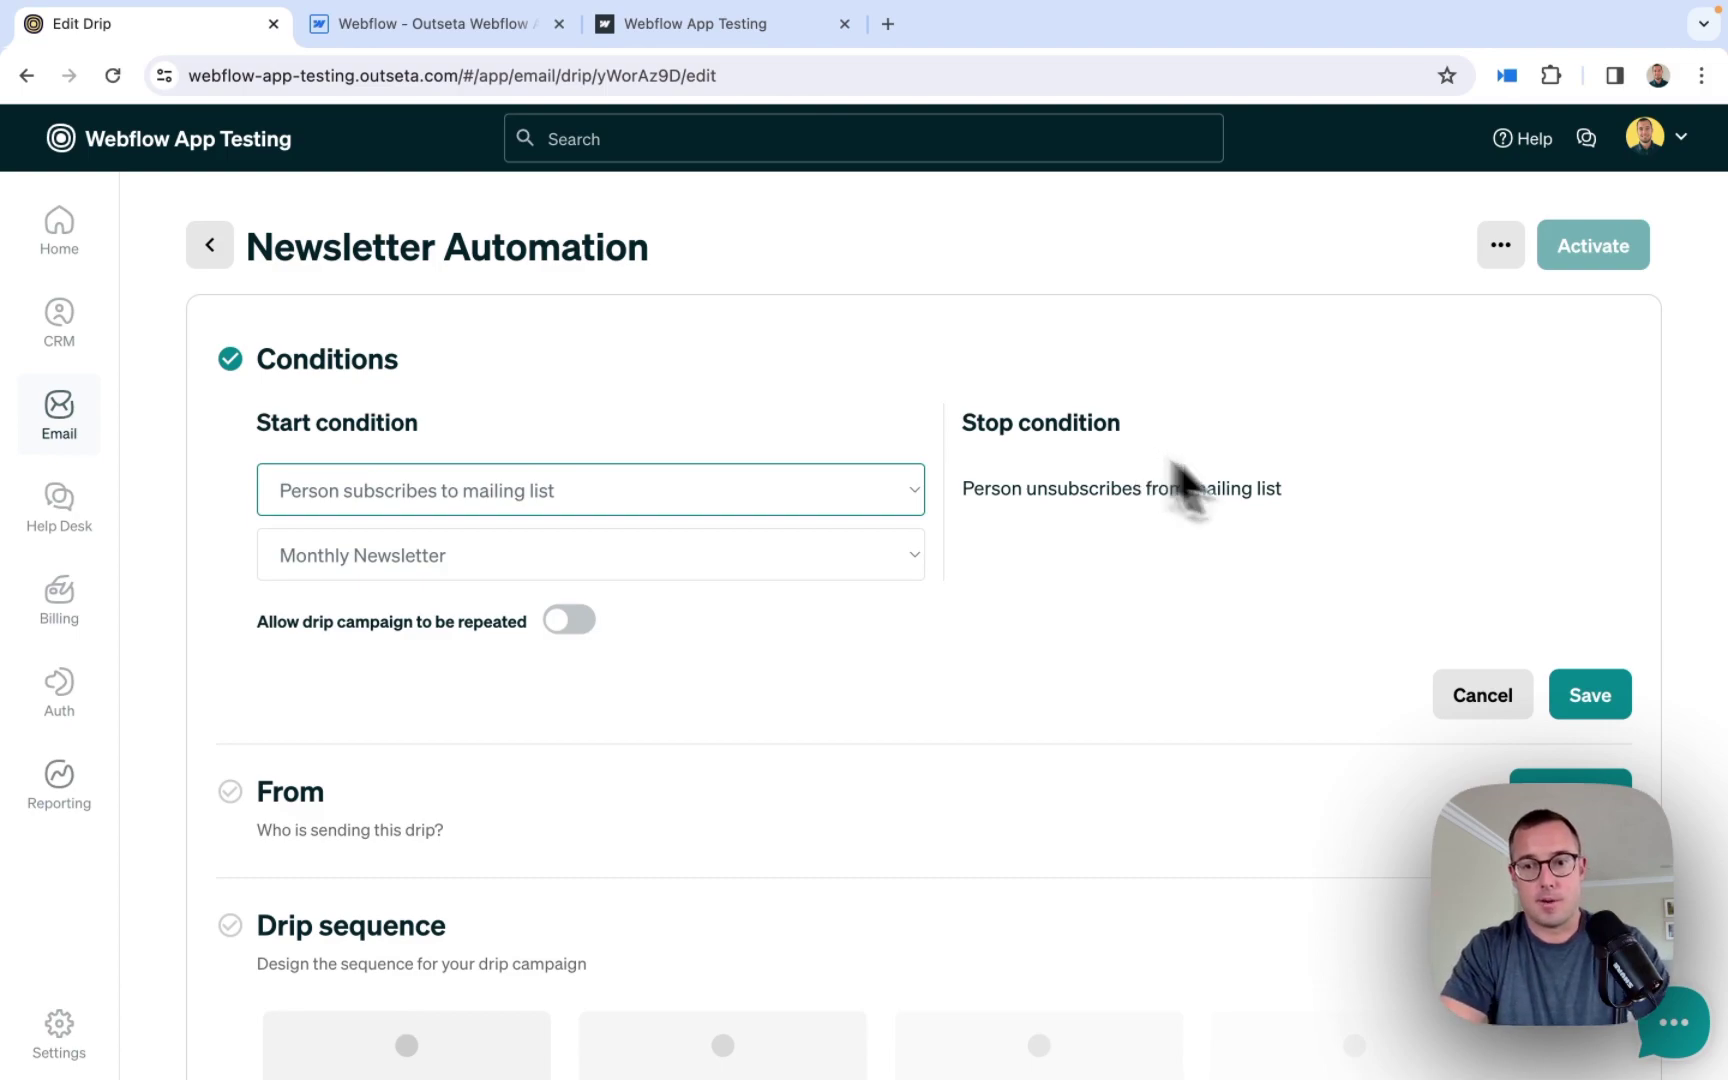
{"action": "left_click", "coordinate": [1598, 712]}
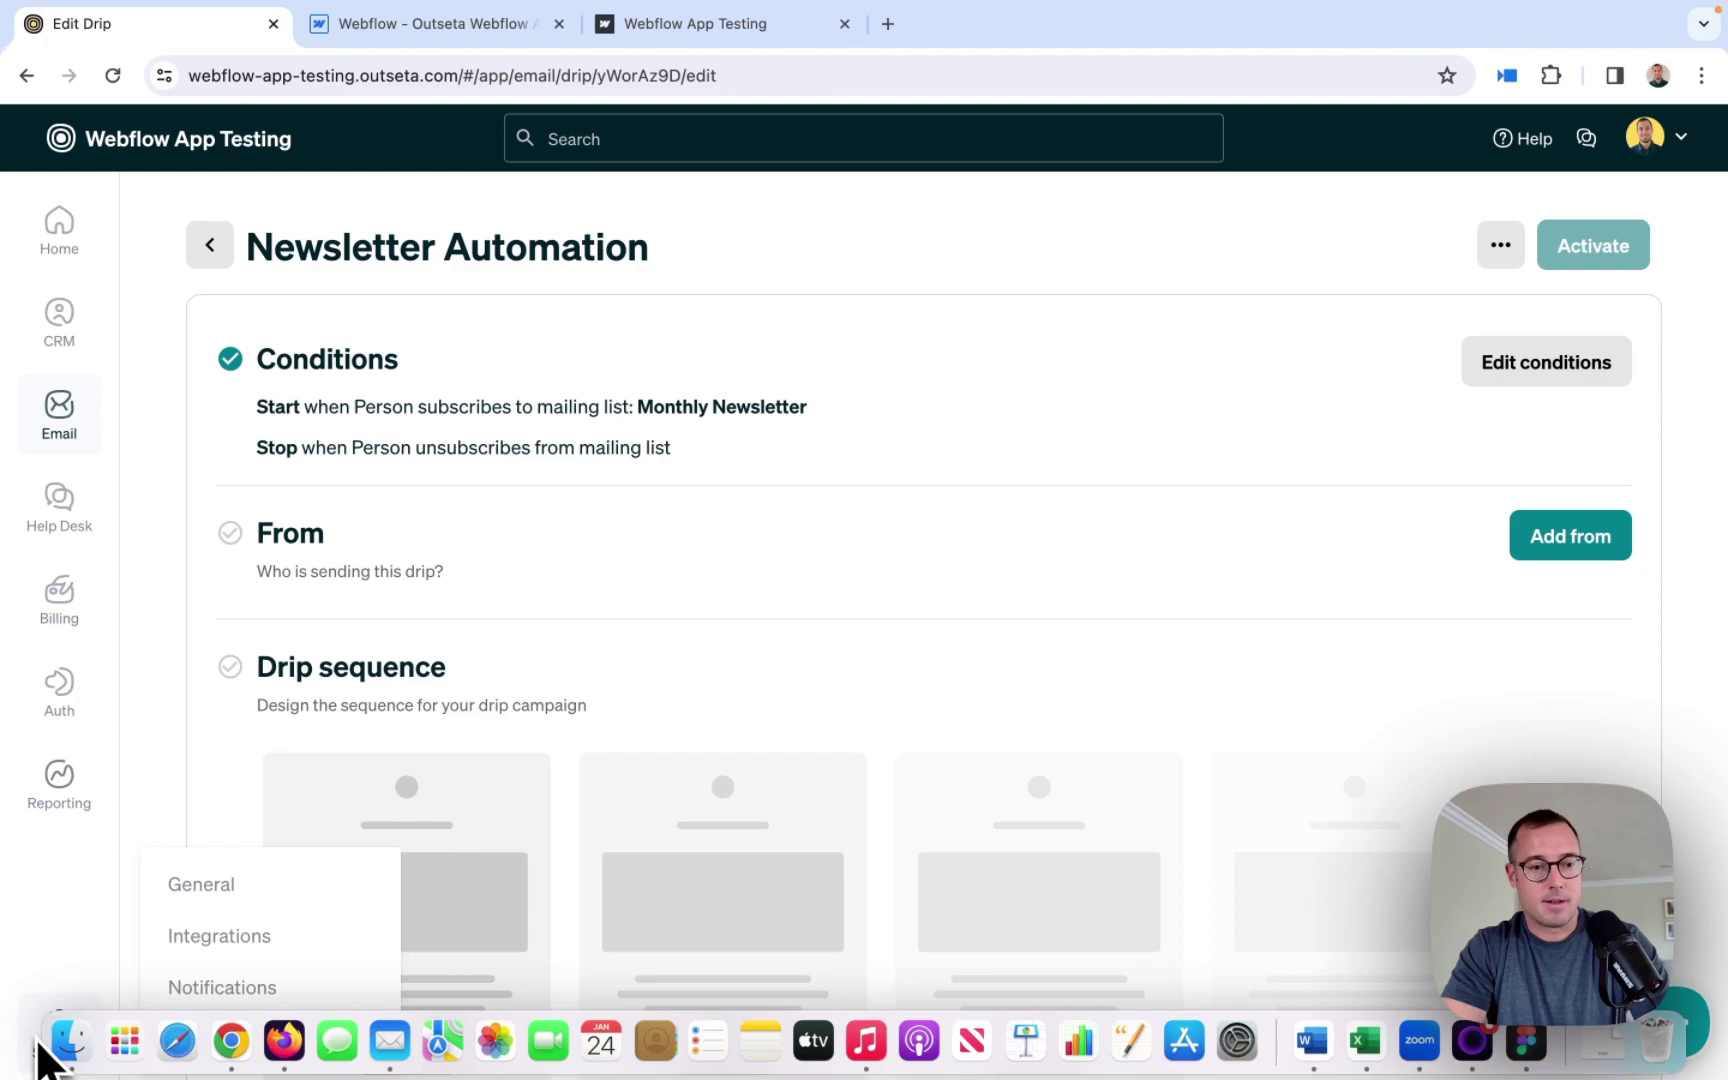
- Open the reCAPTCHA integration under Outseta Settings > Integrations, then return to the Webflow Designer tab
{"action": "mouse_move", "coordinate": [75, 1052]}
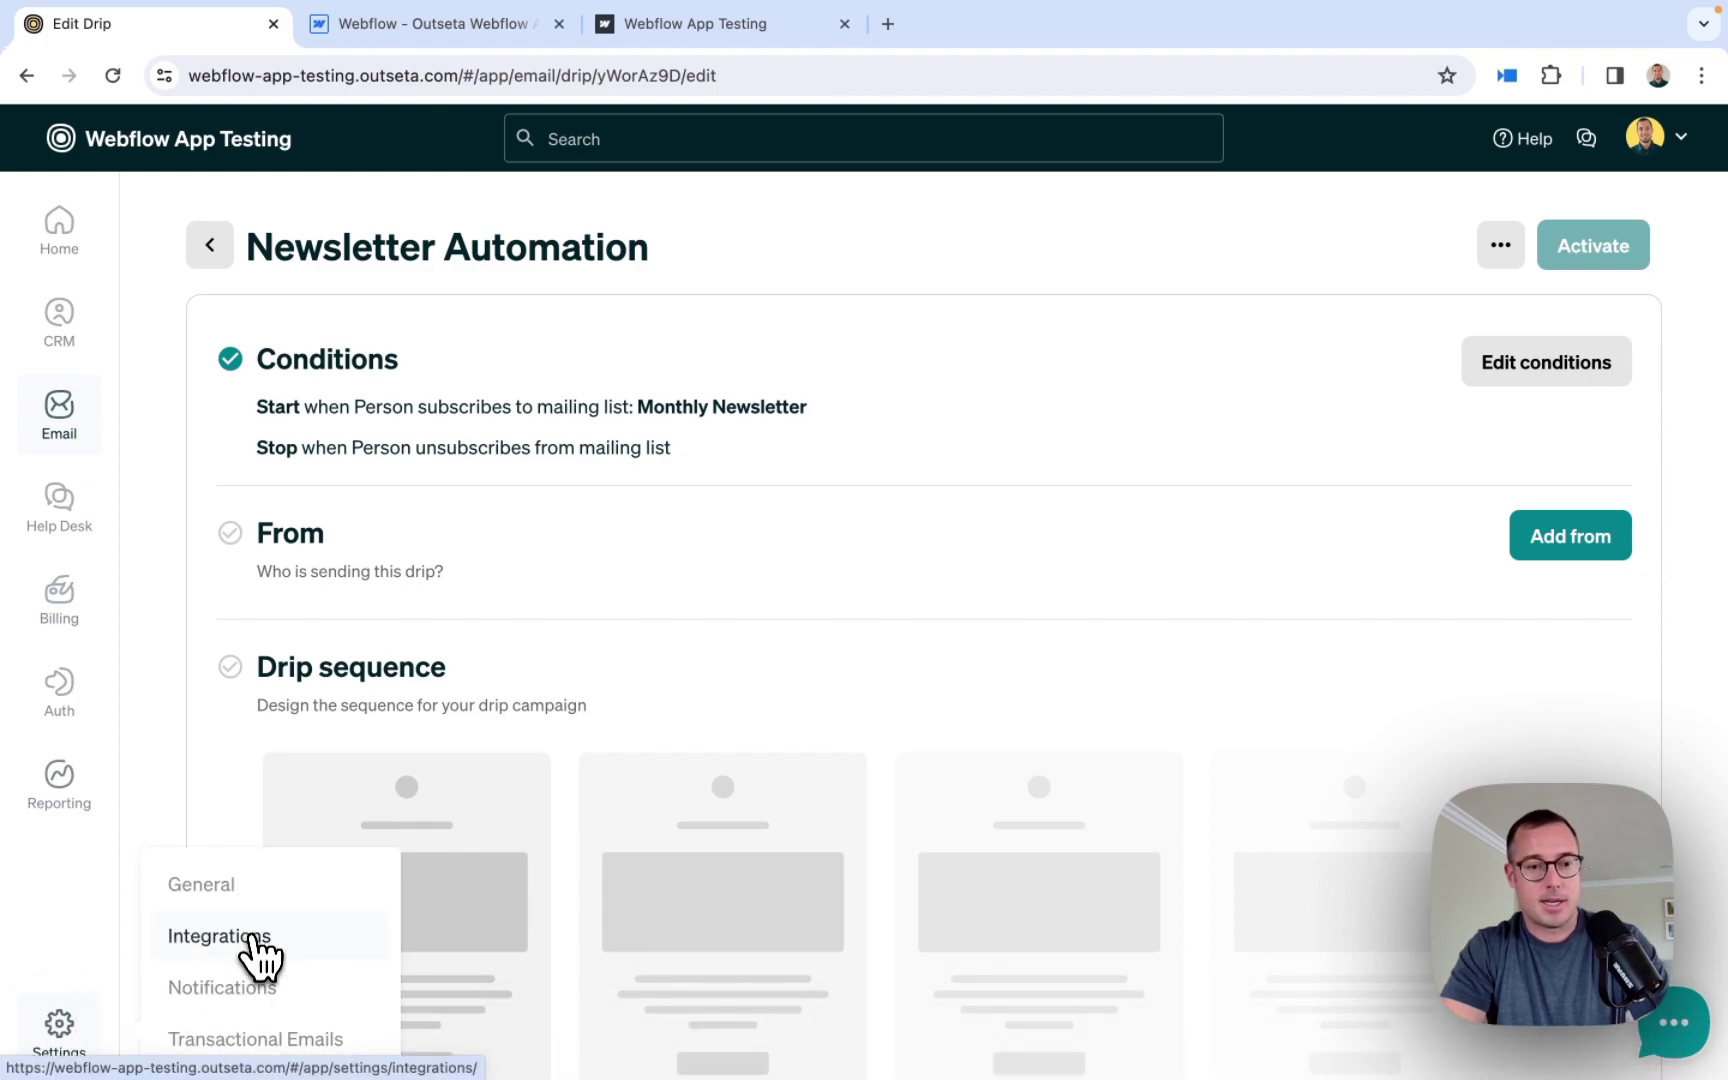
{"action": "left_click", "coordinate": [248, 940]}
{"action": "scroll", "coordinate": [545, 790], "scroll_direction": "down", "scroll_amount": 3}
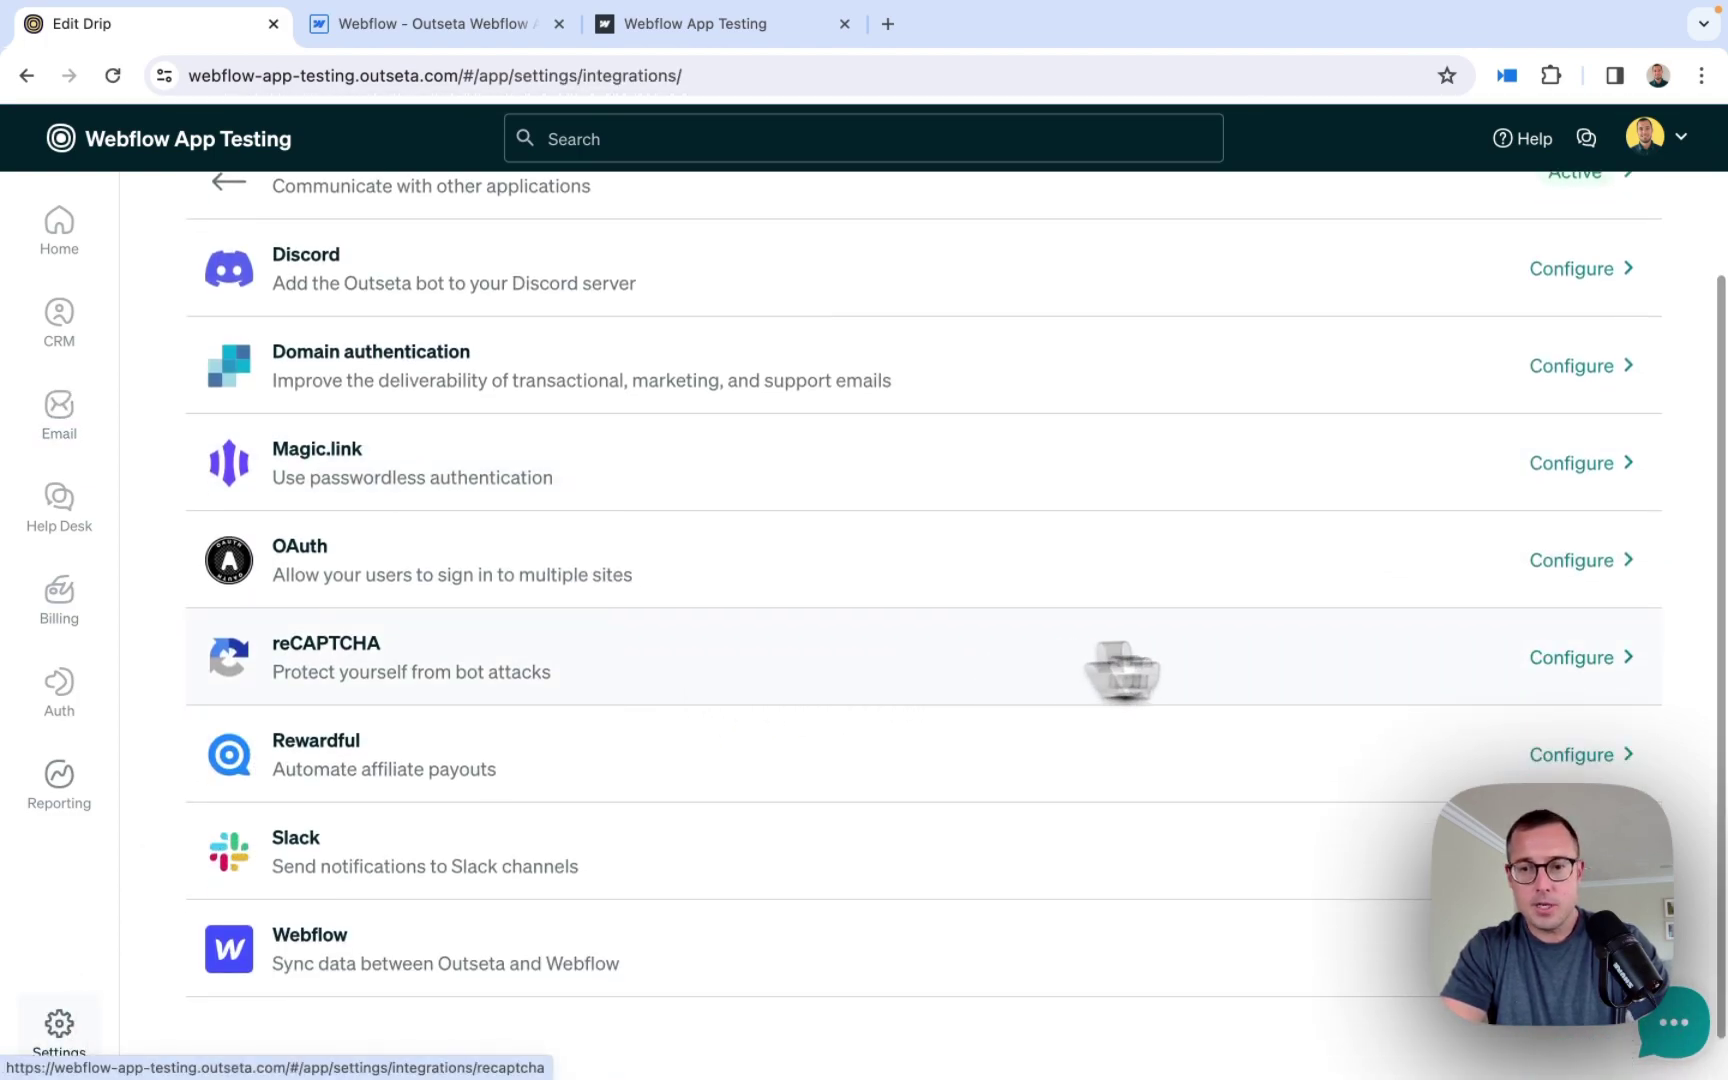
{"action": "left_click", "coordinate": [1572, 660]}
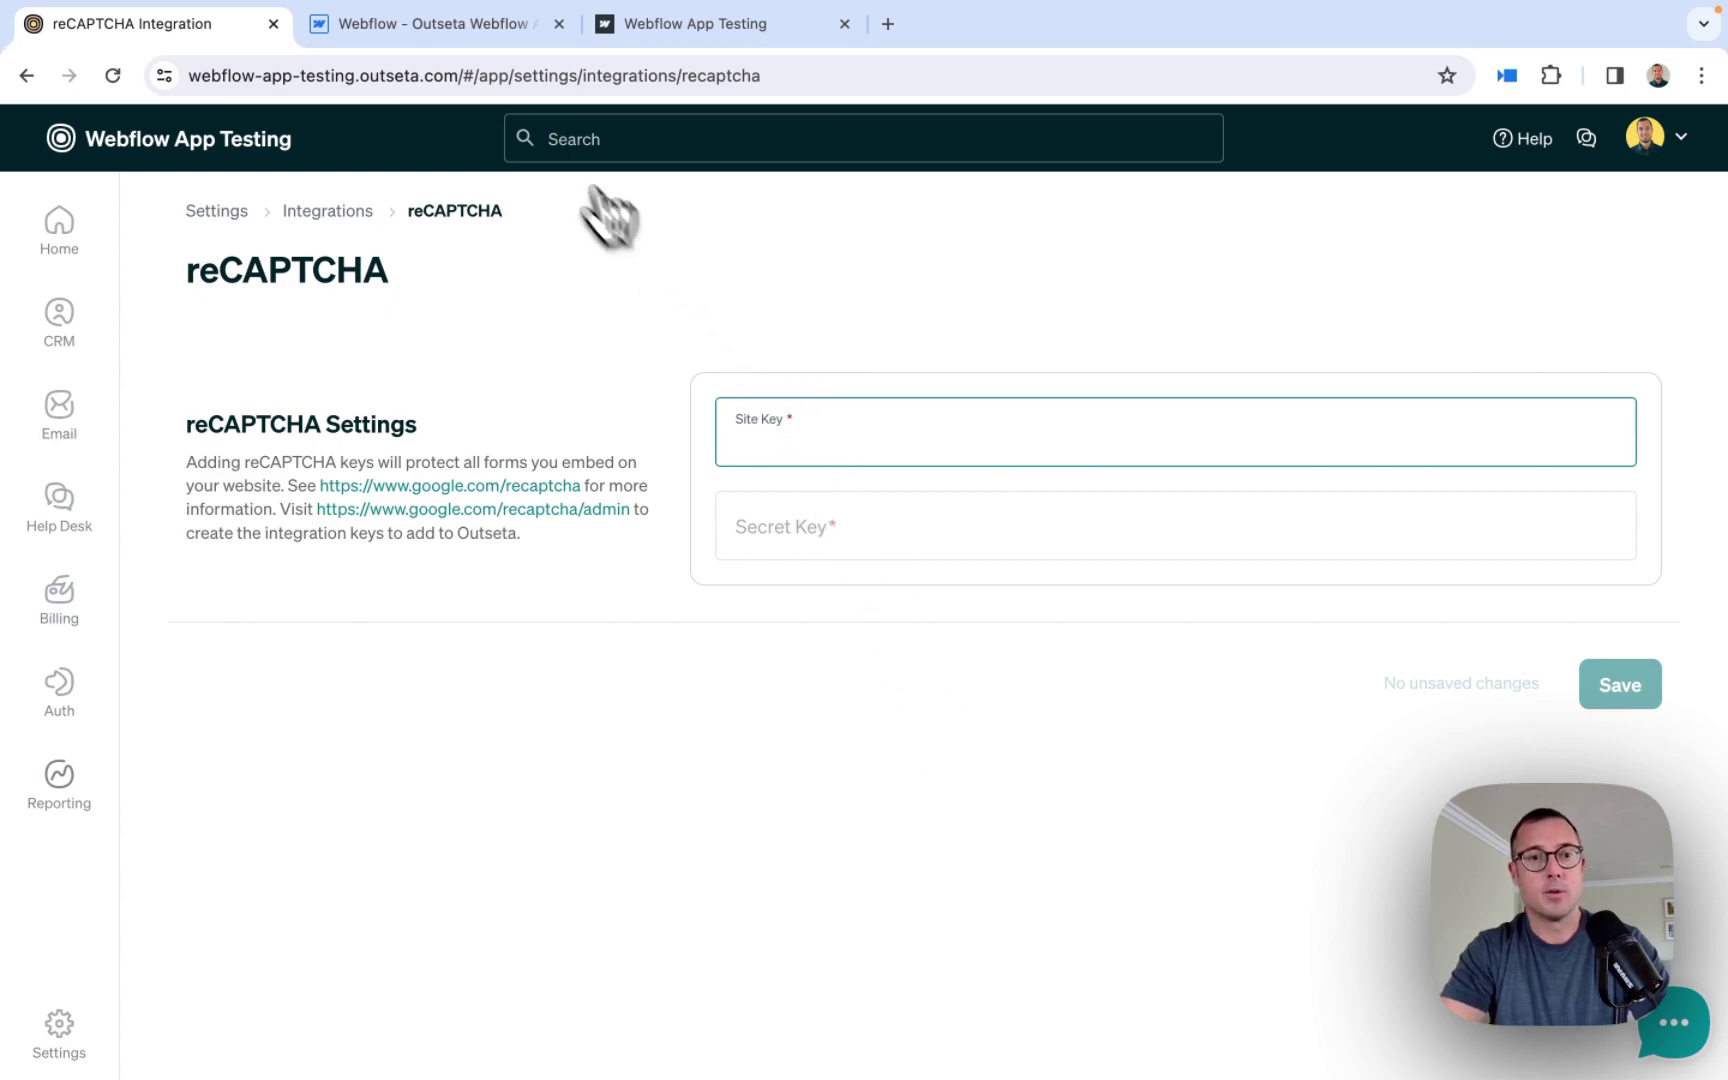
{"action": "left_click", "coordinate": [451, 42]}
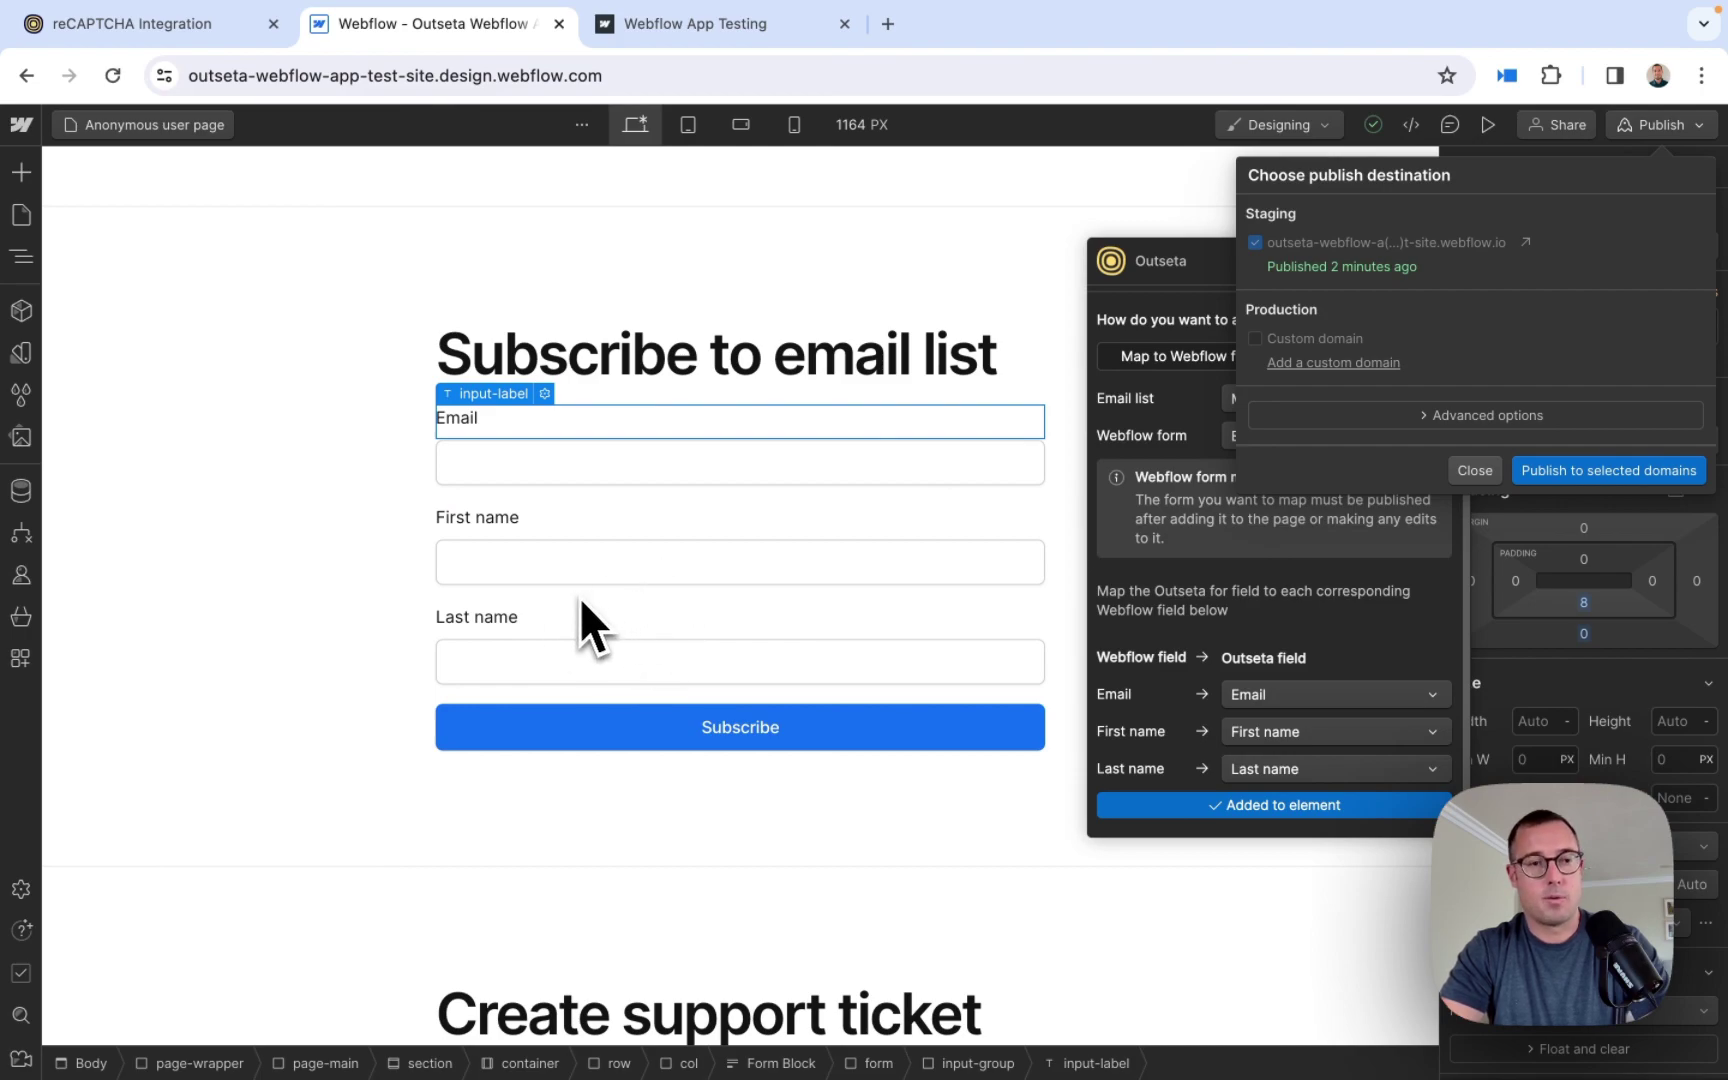
- Open Webflow Site settings > Forms and scroll down to the reCAPTCHA validation options
{"action": "left_click", "coordinate": [22, 130]}
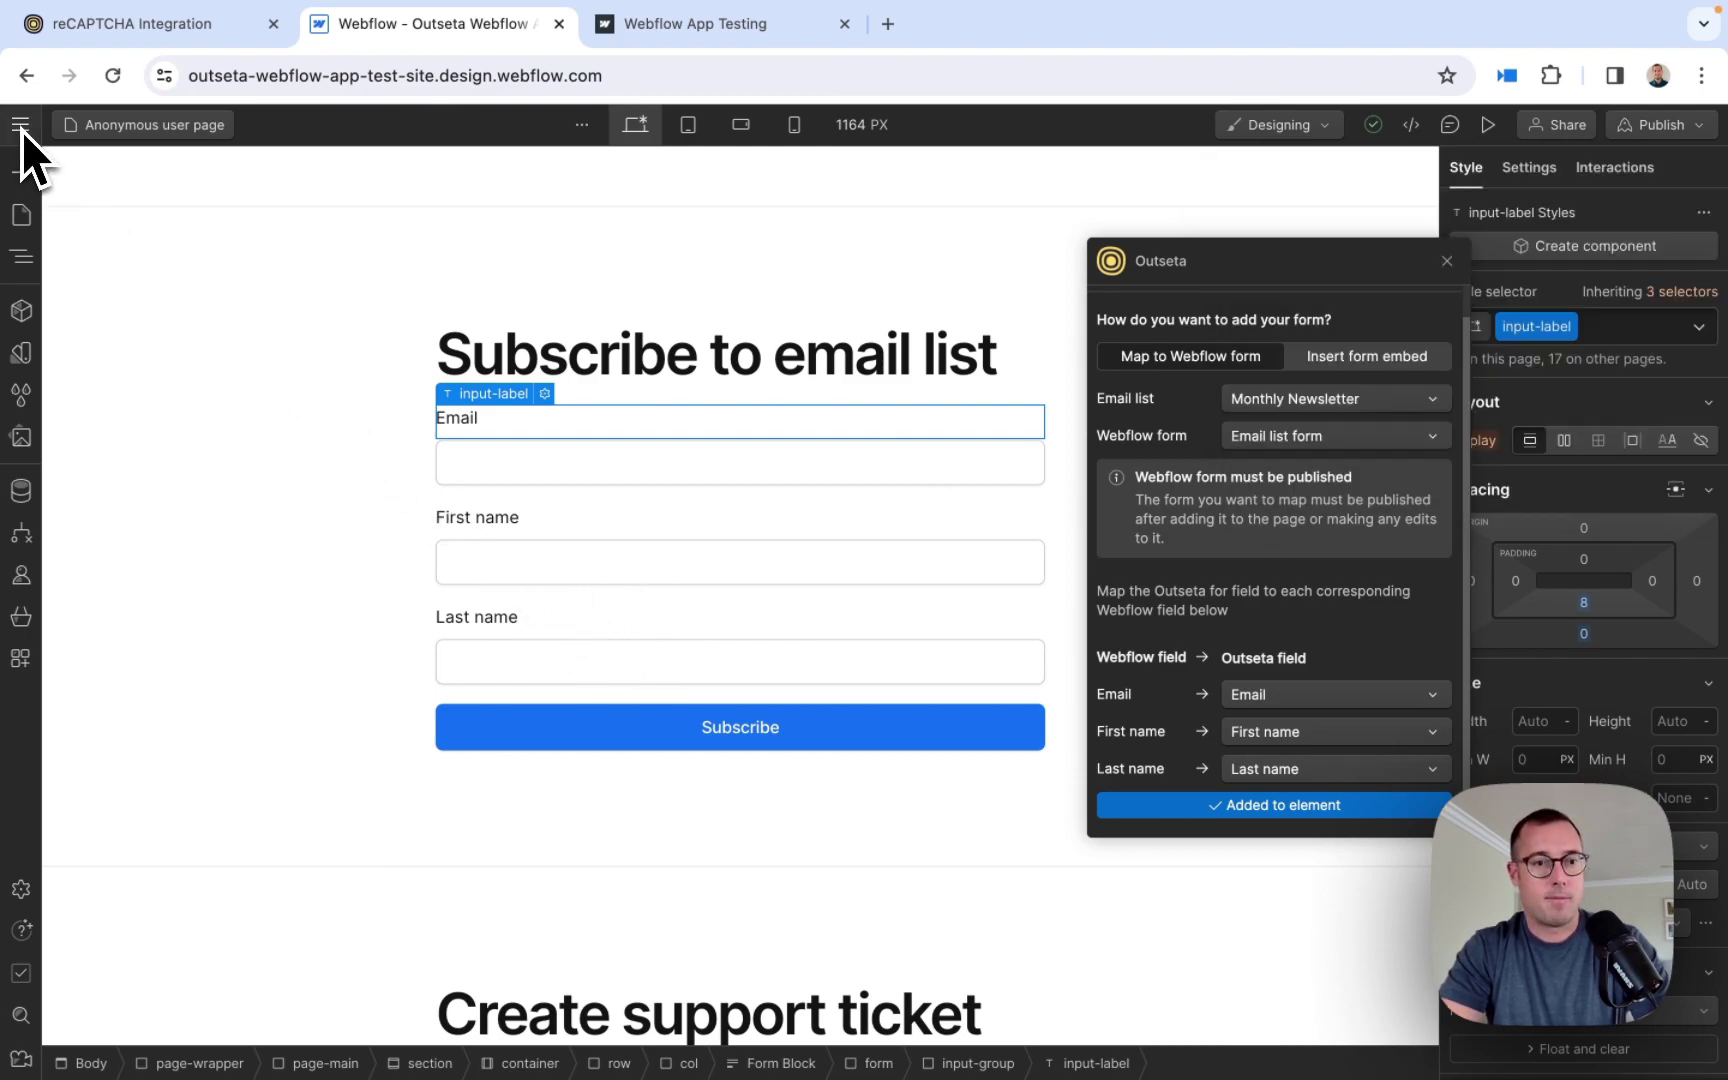
{"action": "left_click", "coordinate": [22, 130]}
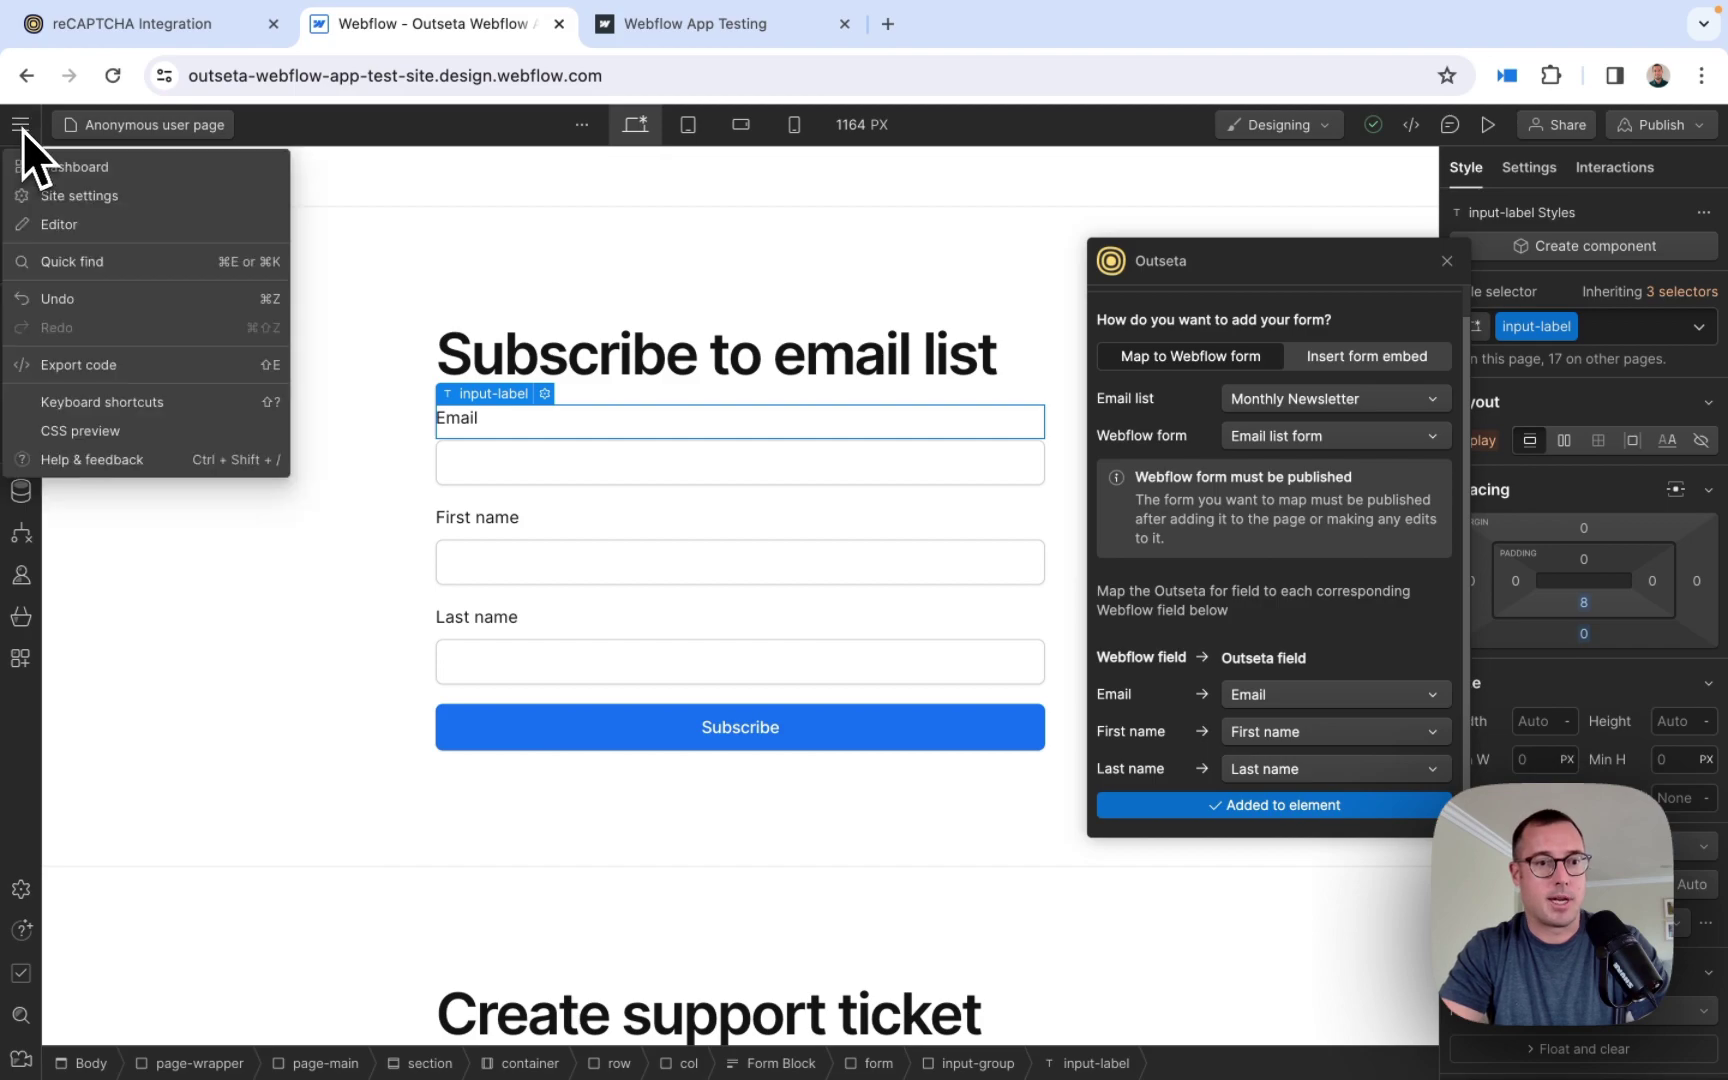
{"action": "left_click", "coordinate": [115, 206]}
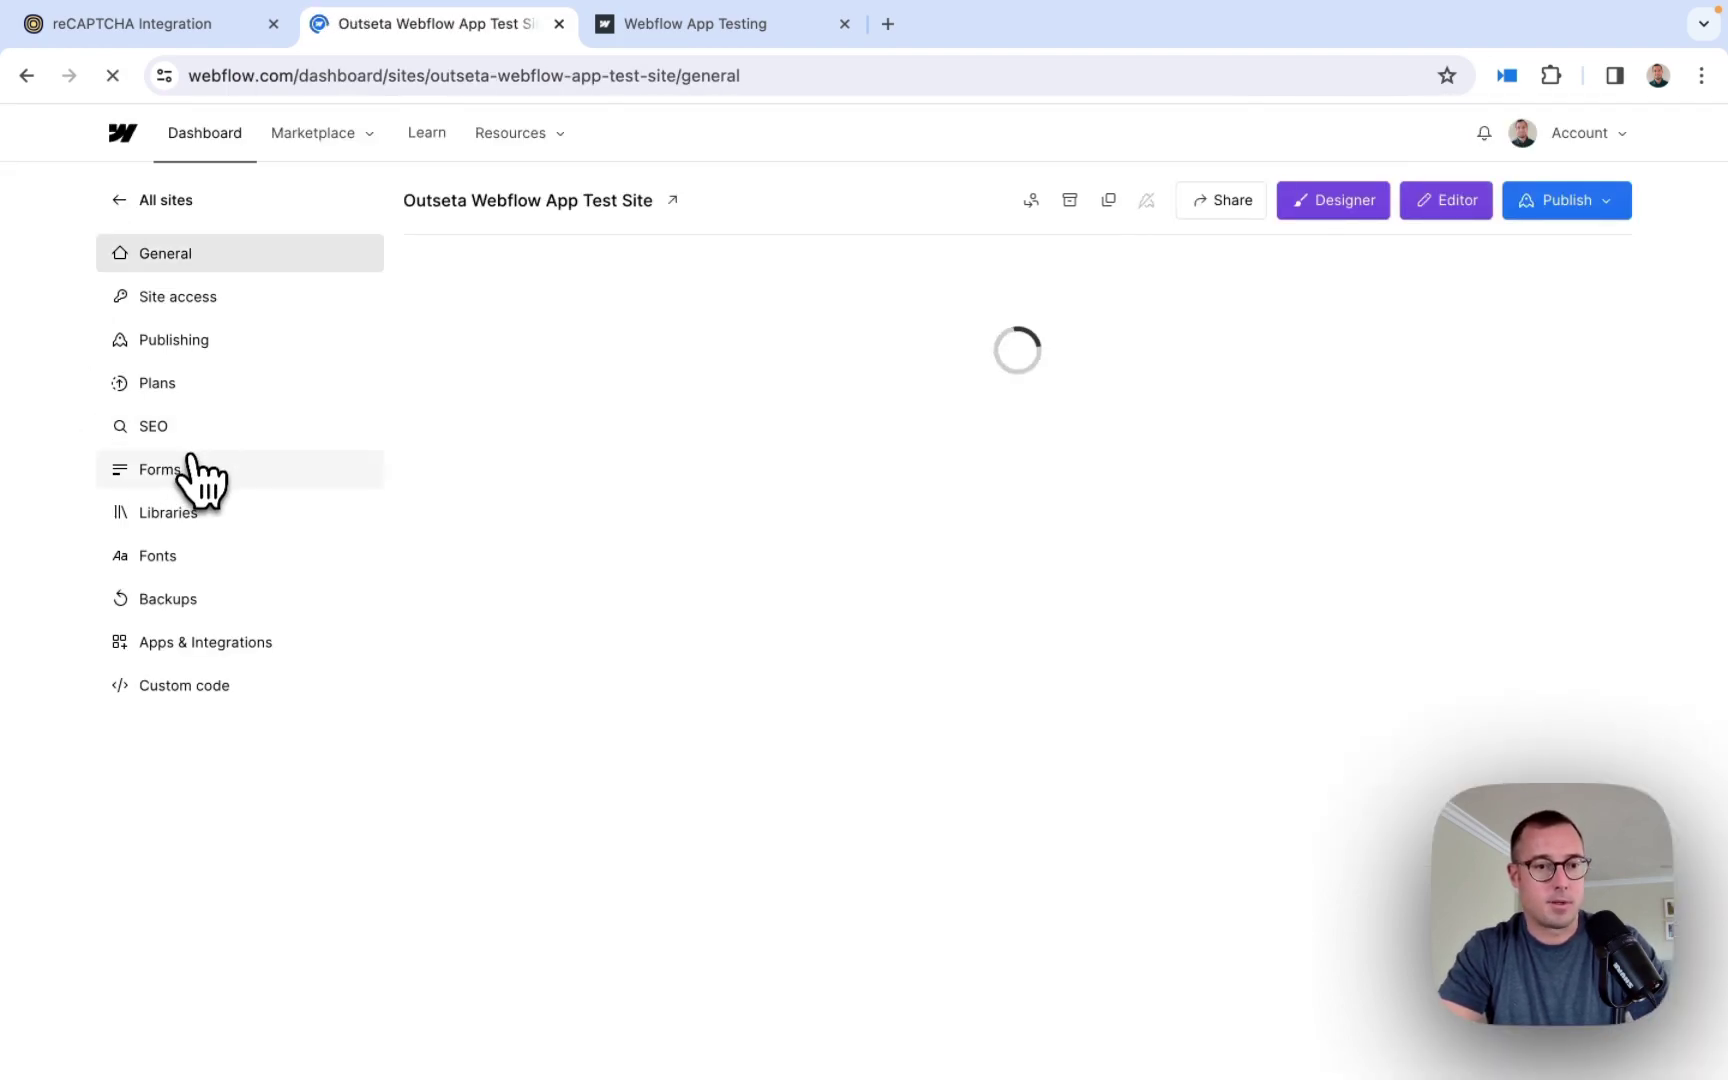
{"action": "left_click", "coordinate": [185, 474]}
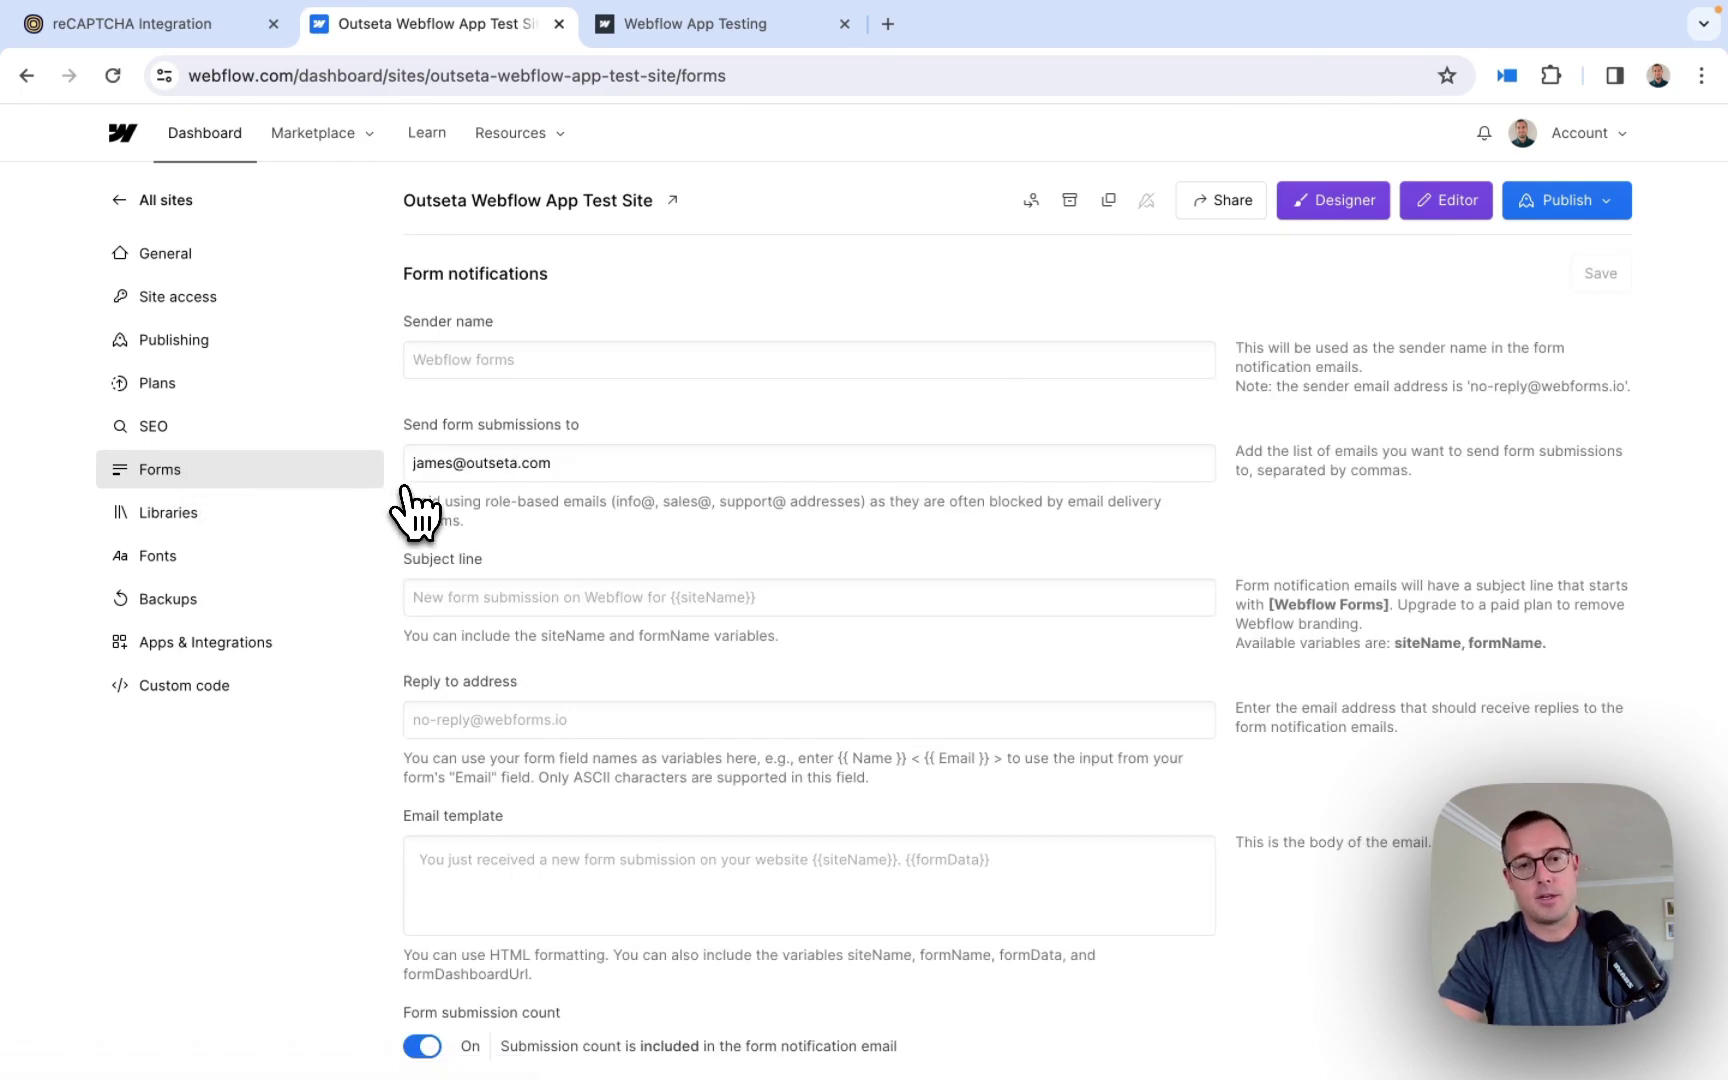
{"action": "scroll", "coordinate": [413, 505], "scroll_direction": "down", "scroll_amount": 5}
{"action": "scroll", "coordinate": [413, 505], "scroll_direction": "down", "scroll_amount": 2}
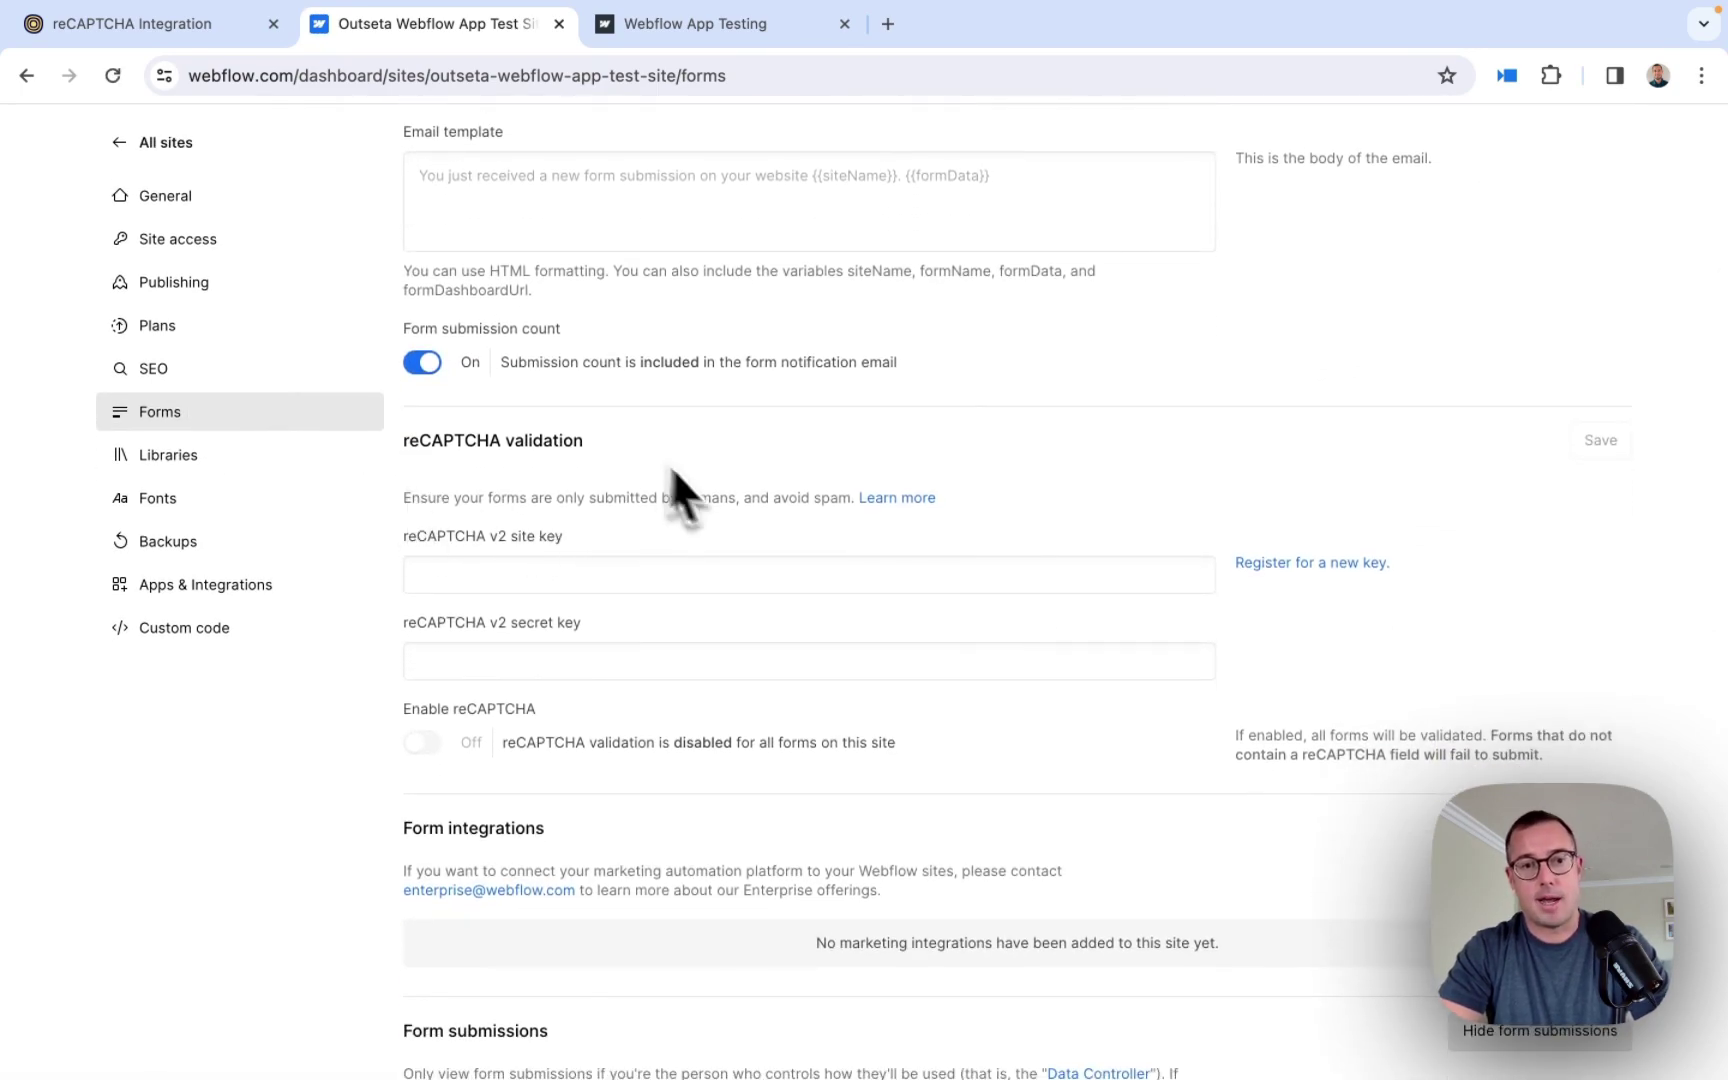